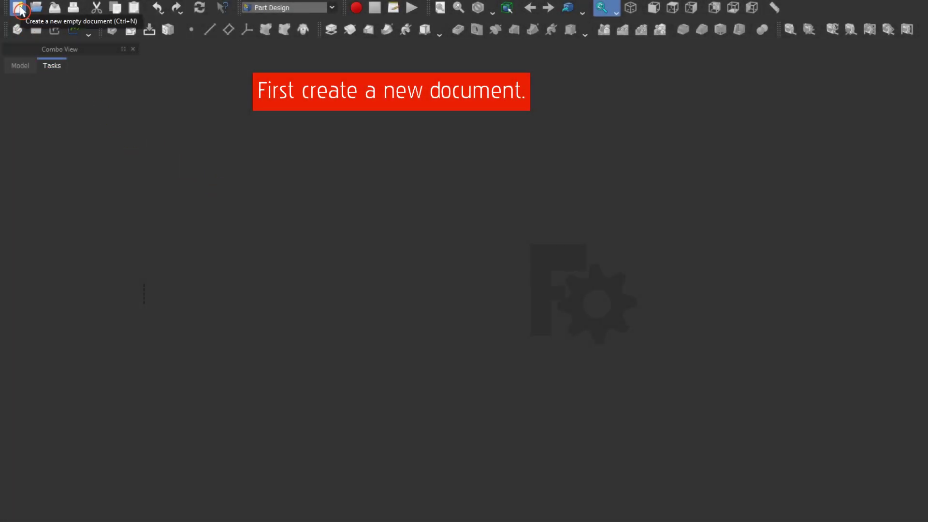
- Create a new empty document and switch the view to isometric
left_click(20, 9)
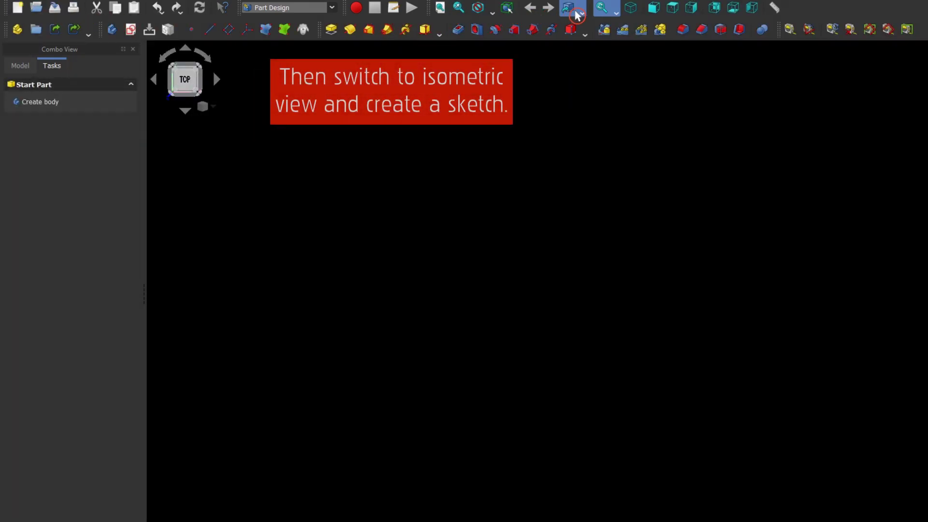
left_click(628, 10)
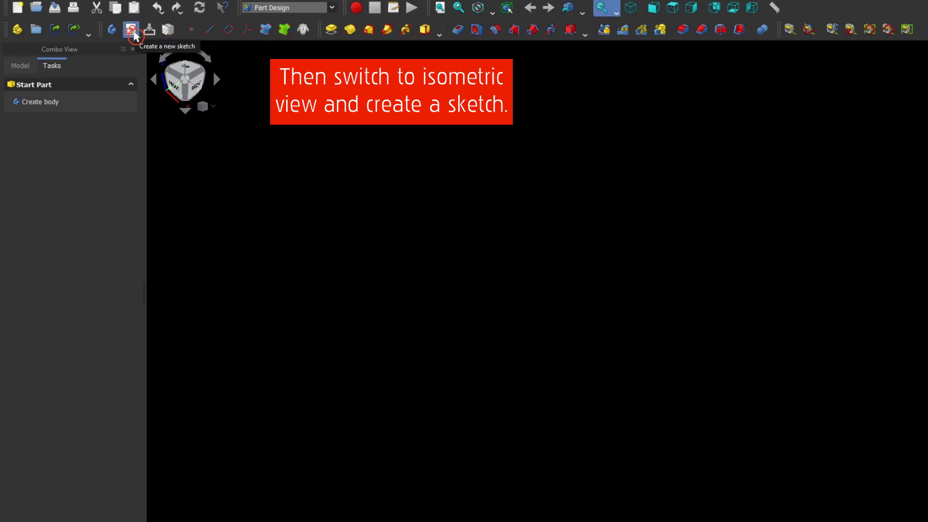
- Start a new sketch with XZ_Plane chosen as its base plane
left_click(131, 29)
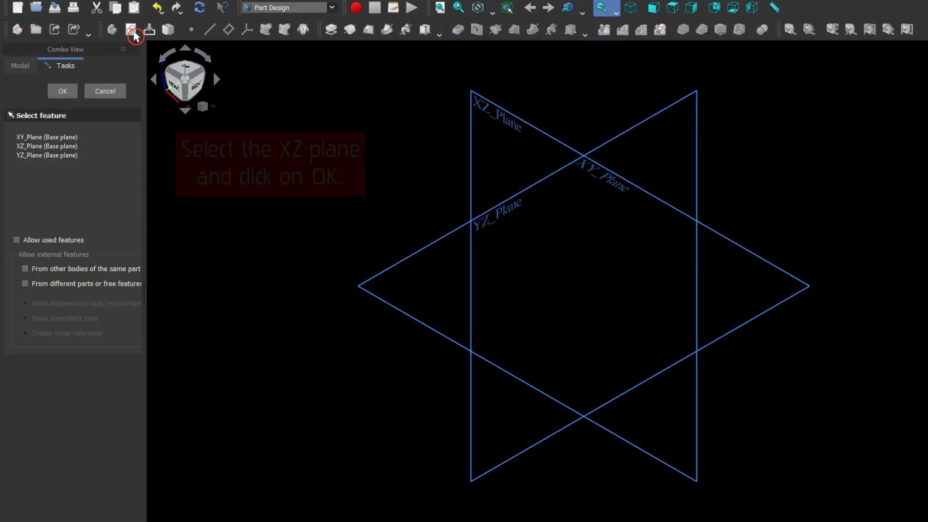
left_click(476, 96)
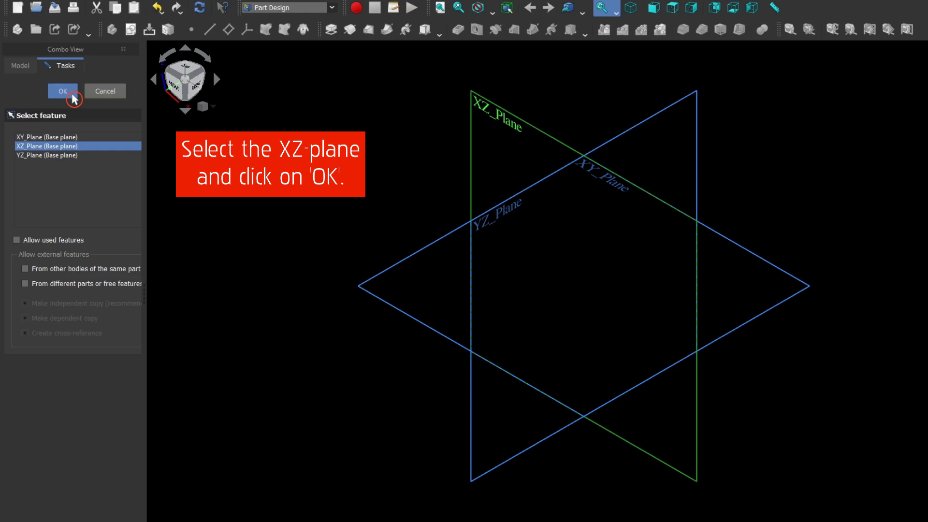
- Draw a rectangle rising upward from the X-axis in the sketch
left_click(72, 93)
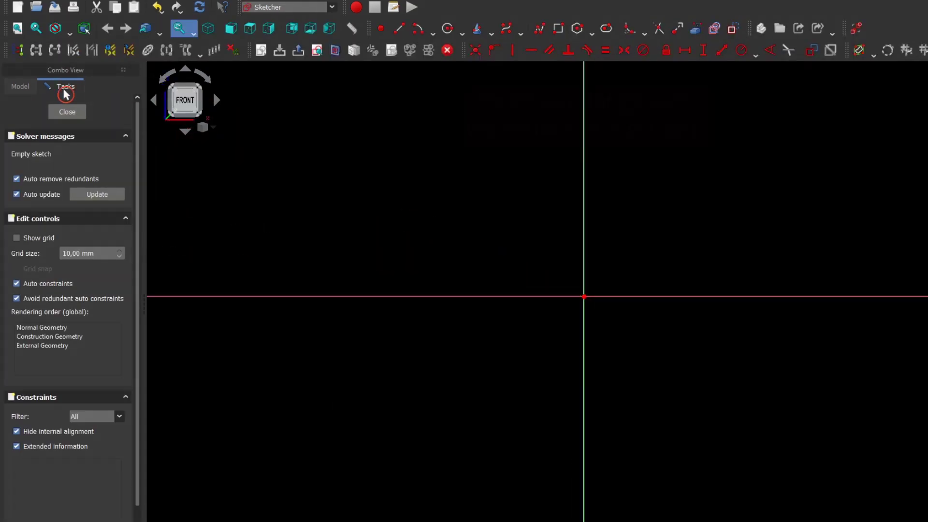
scroll(354, 201, "down", 1)
scroll(375, 193, "down", 3)
mouse_move(375, 193)
middle_mouse_down()
mouse_move(262, 234)
mouse_move(271, 240)
middle_mouse_up()
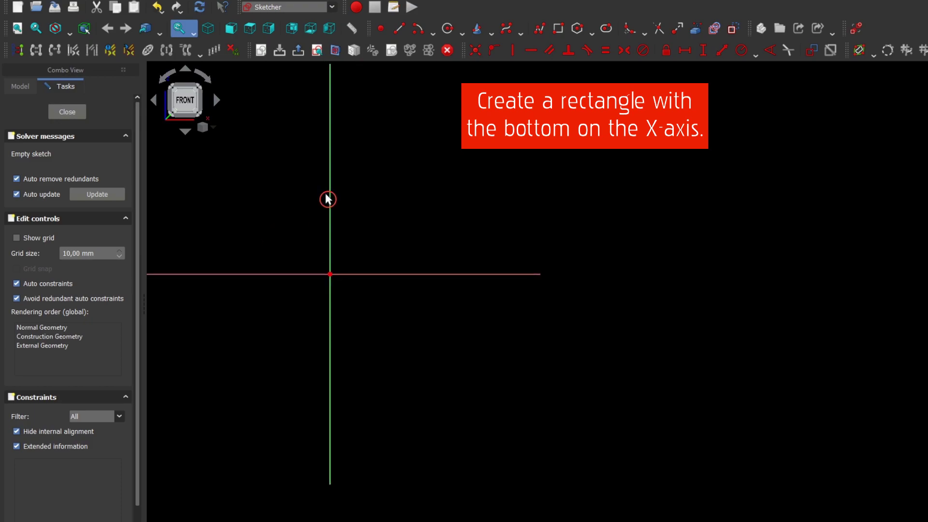
left_click(556, 32)
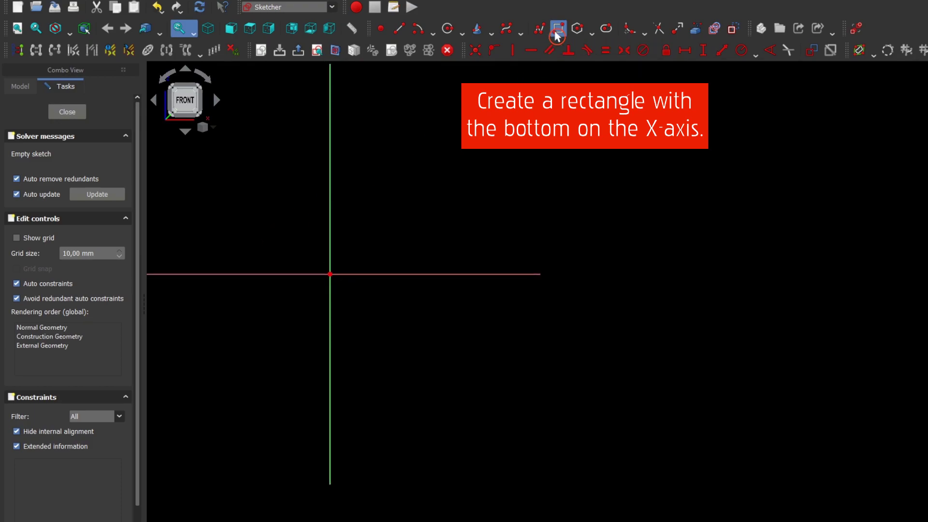
left_click(245, 274)
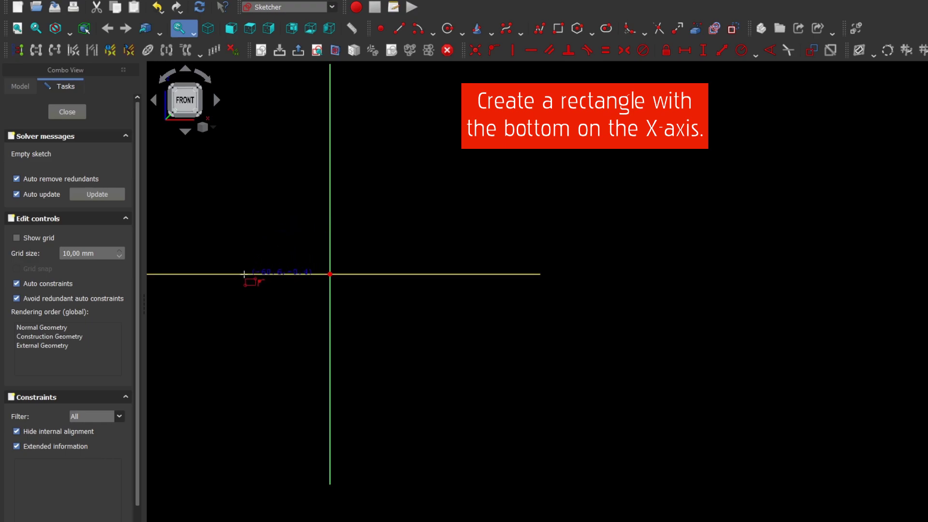
left_click(418, 128)
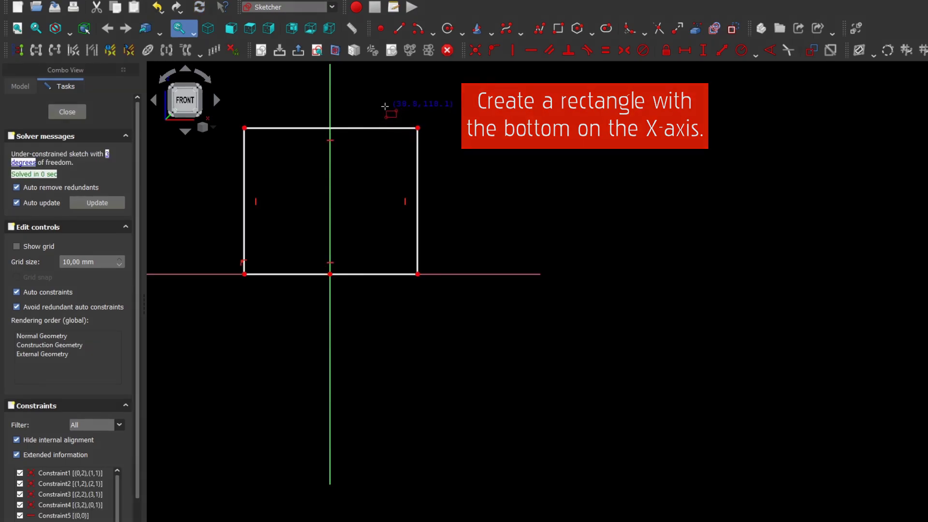
right_click(387, 112)
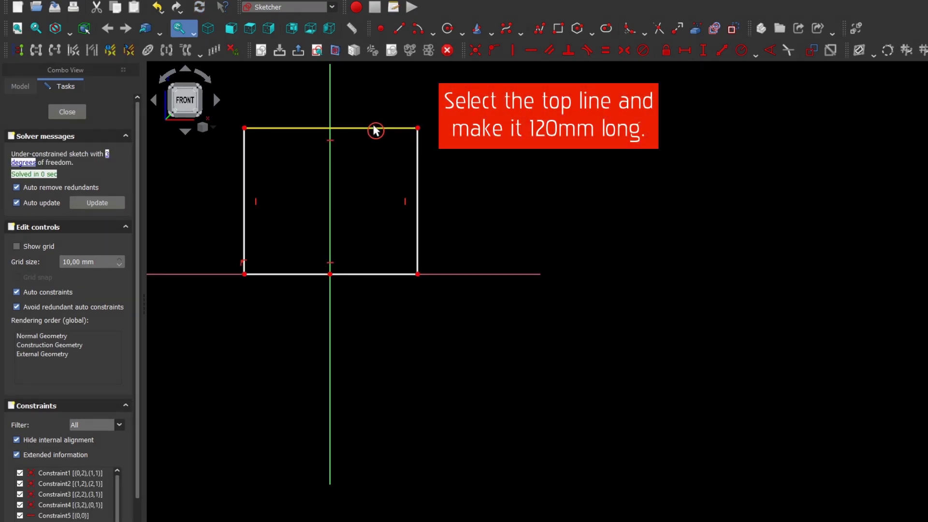
- Constrain the rectangle's top edge to a horizontal length of 120 mm
left_click(377, 128)
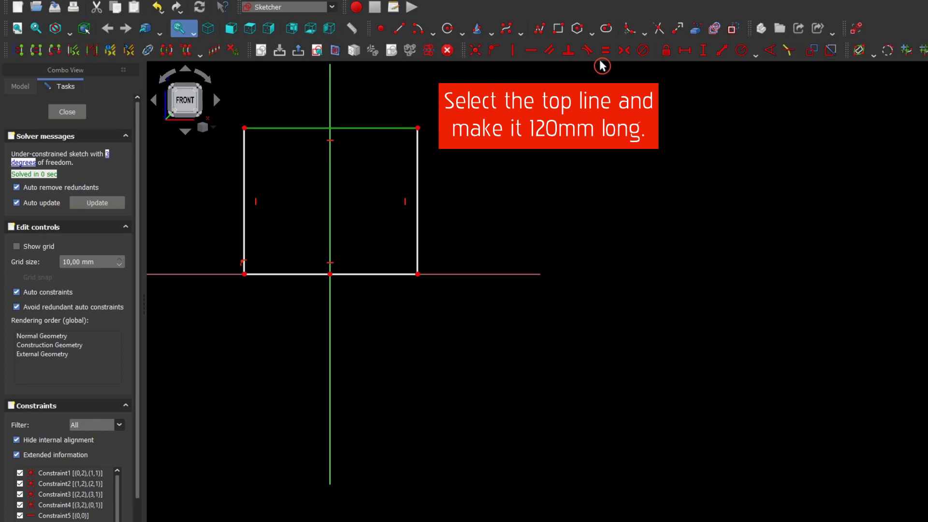
left_click(685, 52)
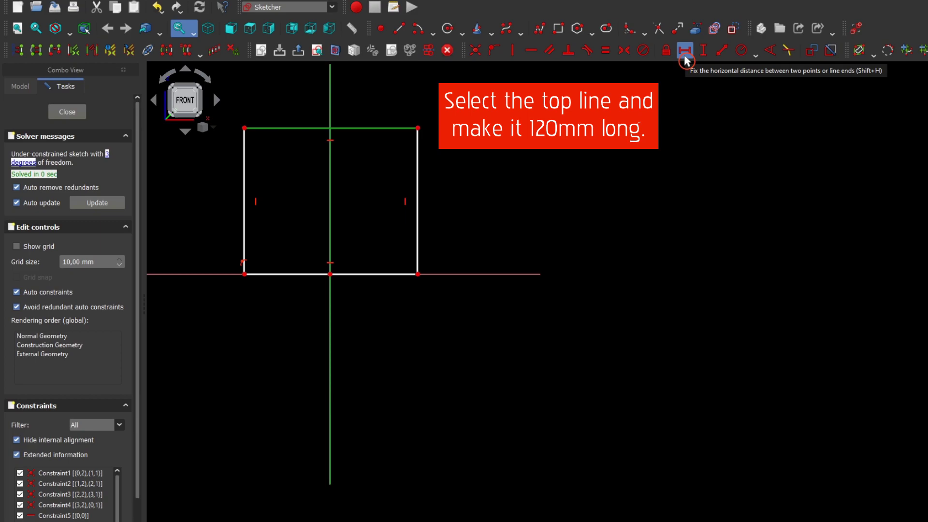
left_click(686, 57)
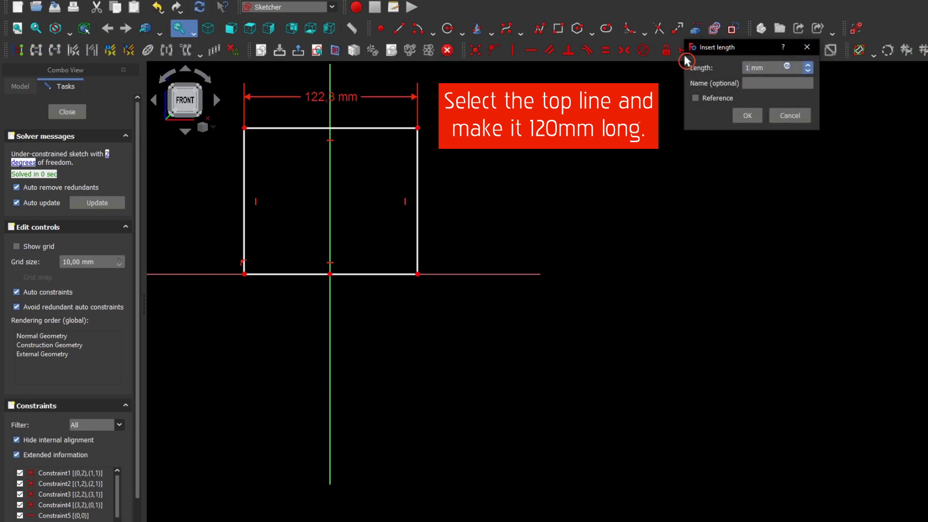
key("Return")
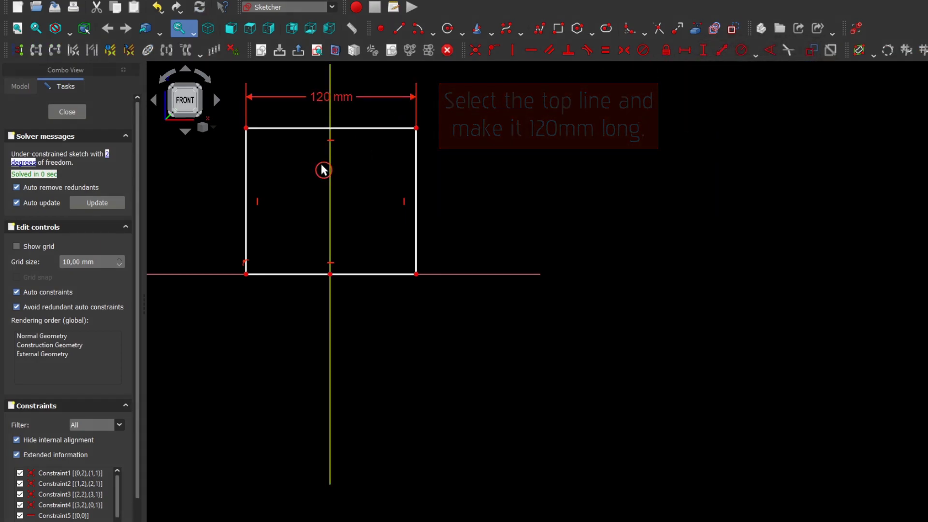
- Constrain the rectangle's left edge to a vertical length of 150 mm
left_click(288, 201)
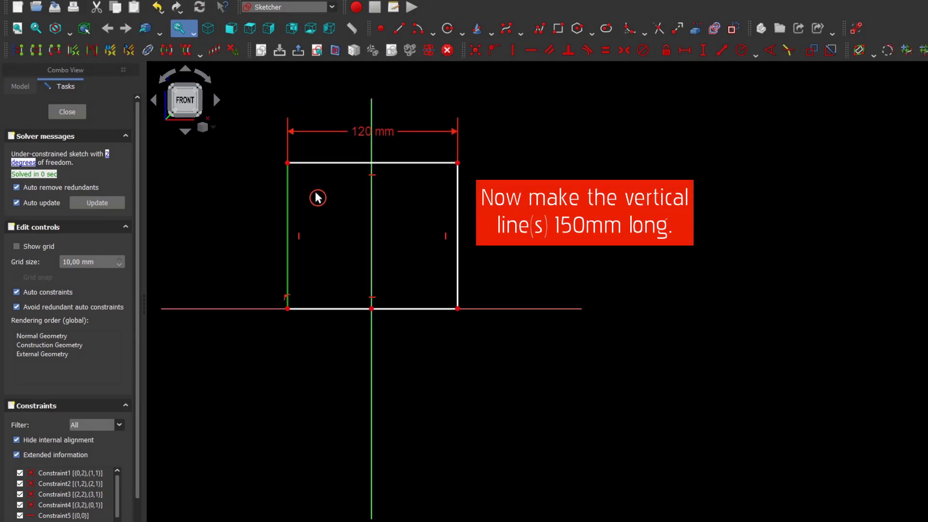
left_click(703, 49)
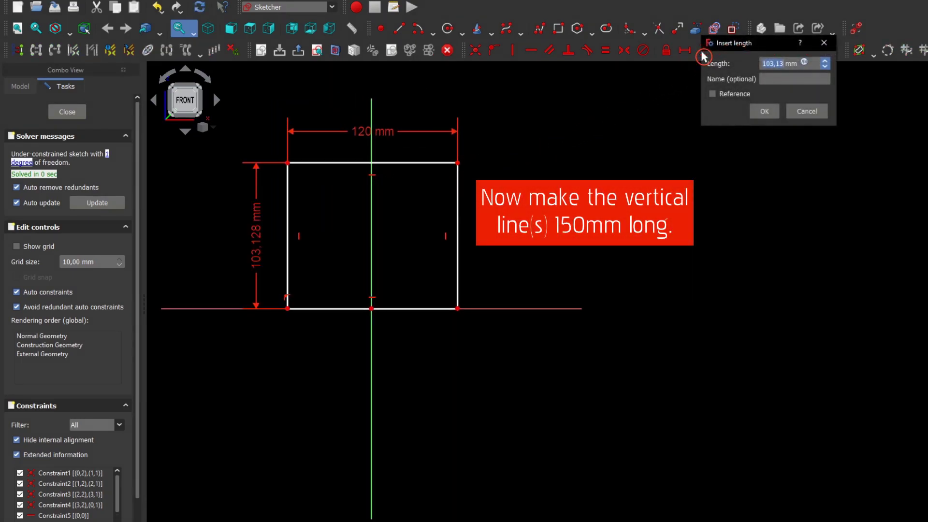
left_click_drag(695, 45, 336, 196)
type("150")
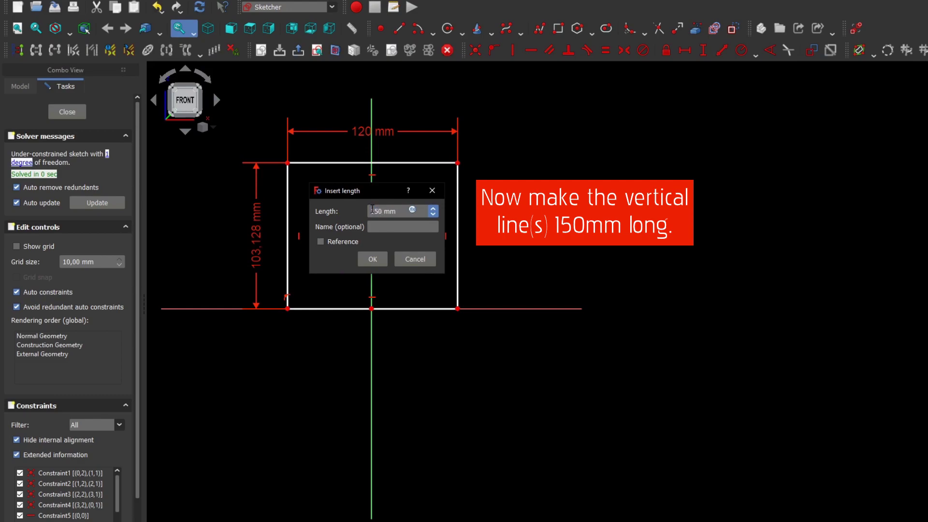
key("Return")
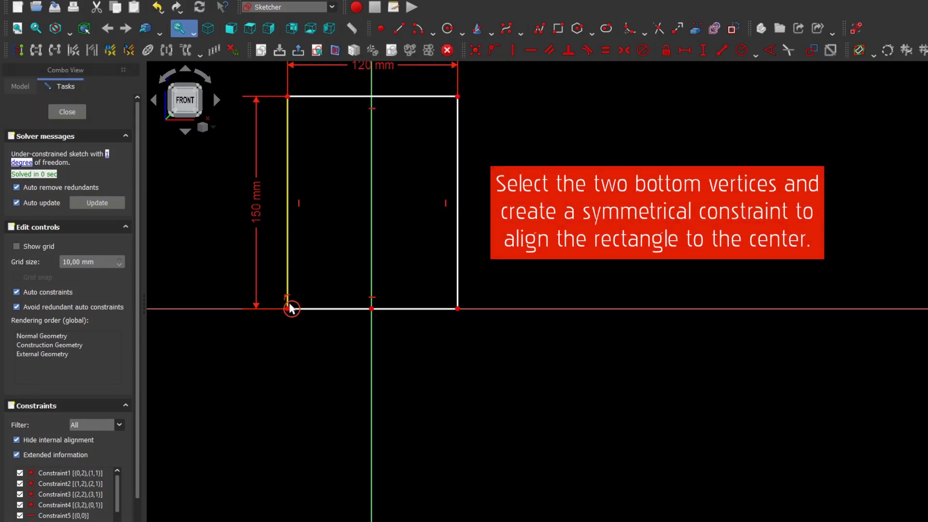
- Make the bottom corners symmetric about the vertical axis and close the sketch
left_click(287, 309)
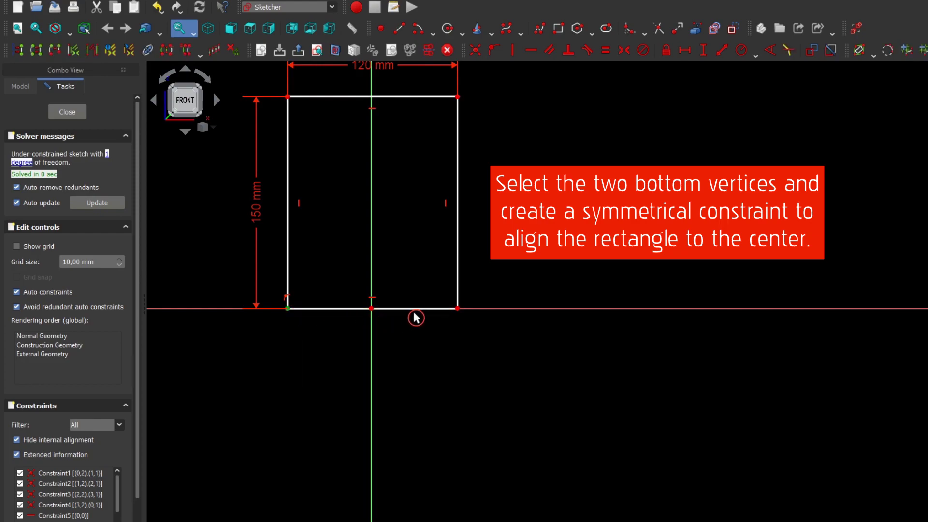
left_click(457, 309)
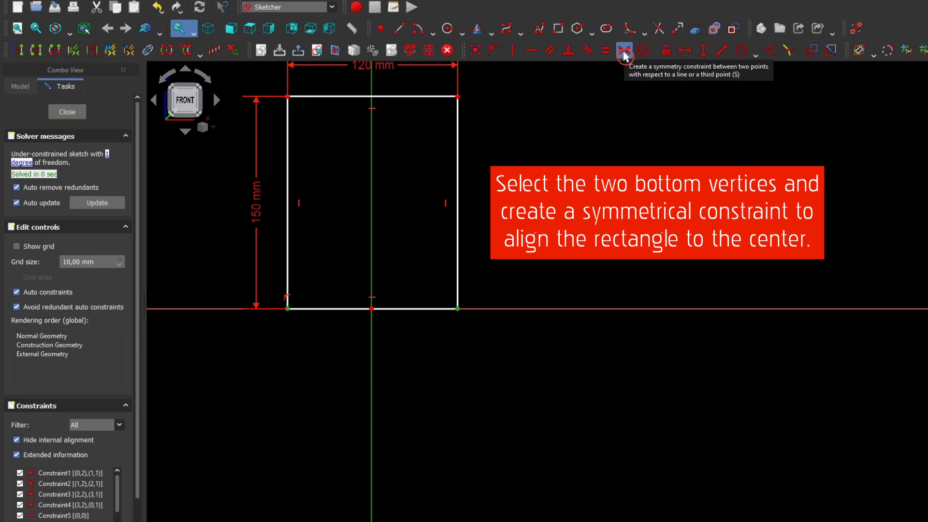
left_click(623, 50)
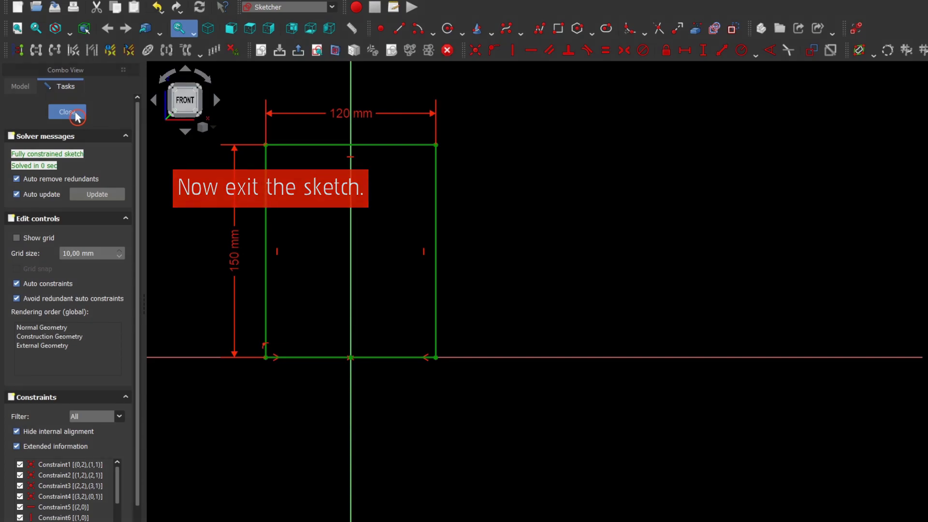
left_click(79, 116)
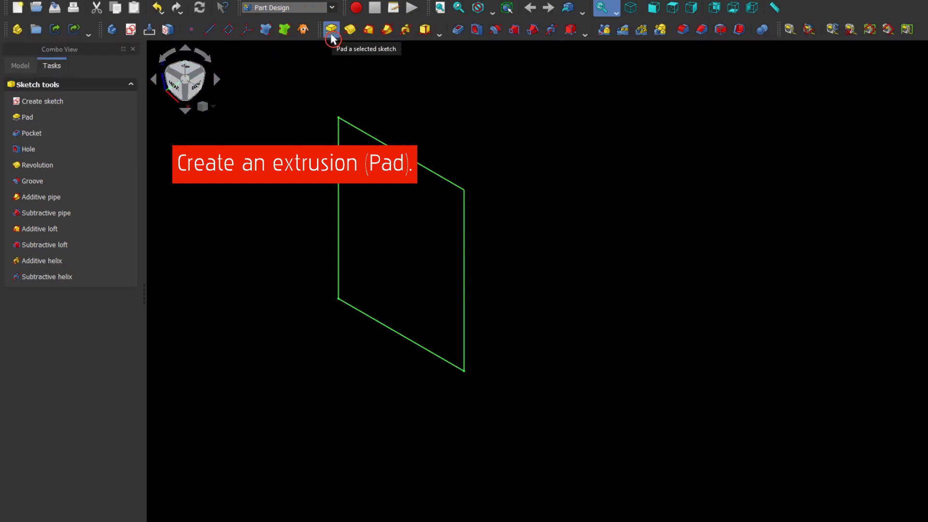
- Pad the sketch 200 mm, symmetric to its plane
left_click(332, 38)
type("200")
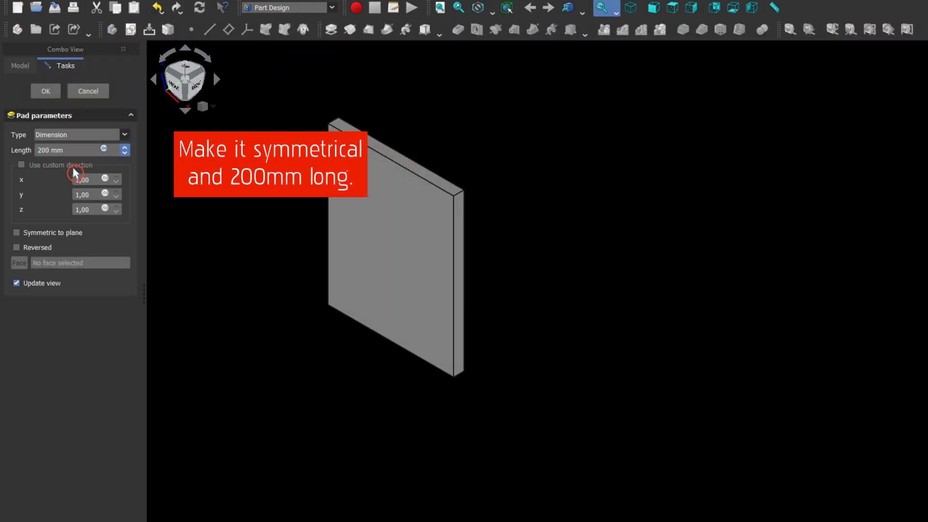
left_click(26, 236)
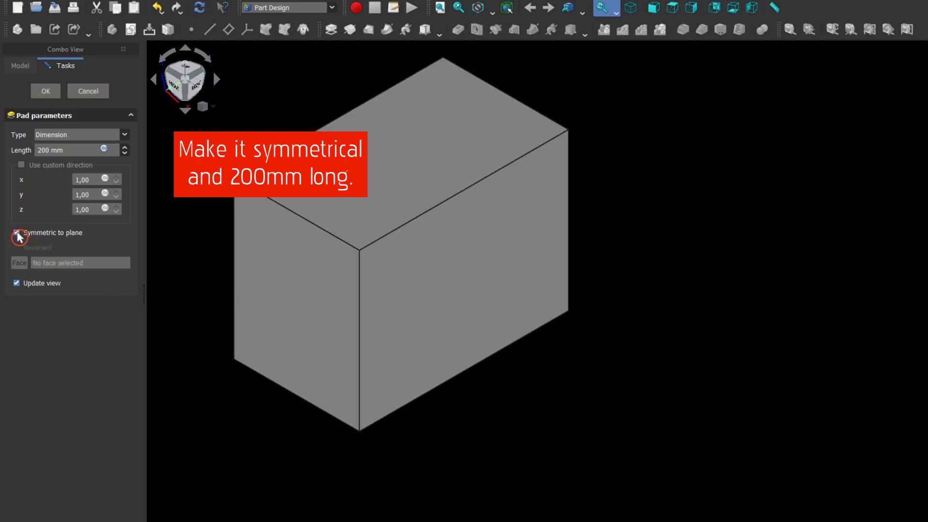
left_click(125, 153)
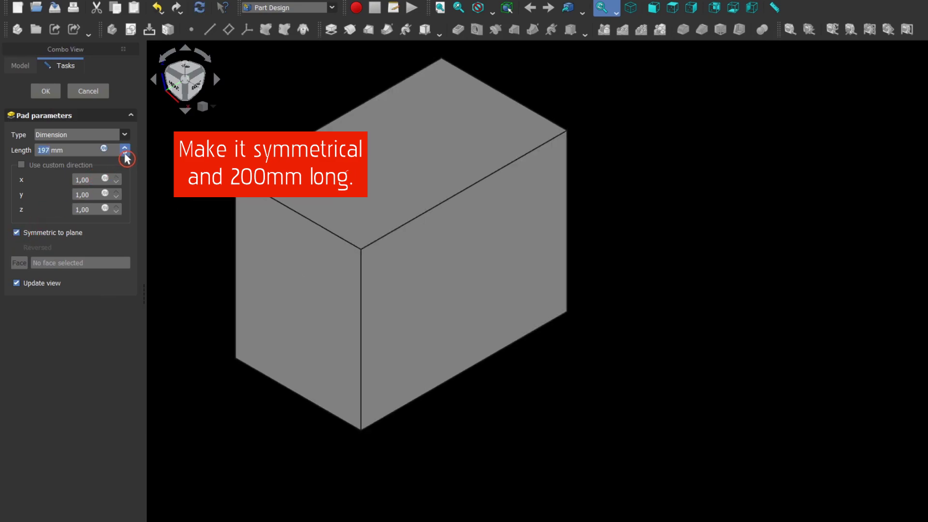
left_click(125, 153)
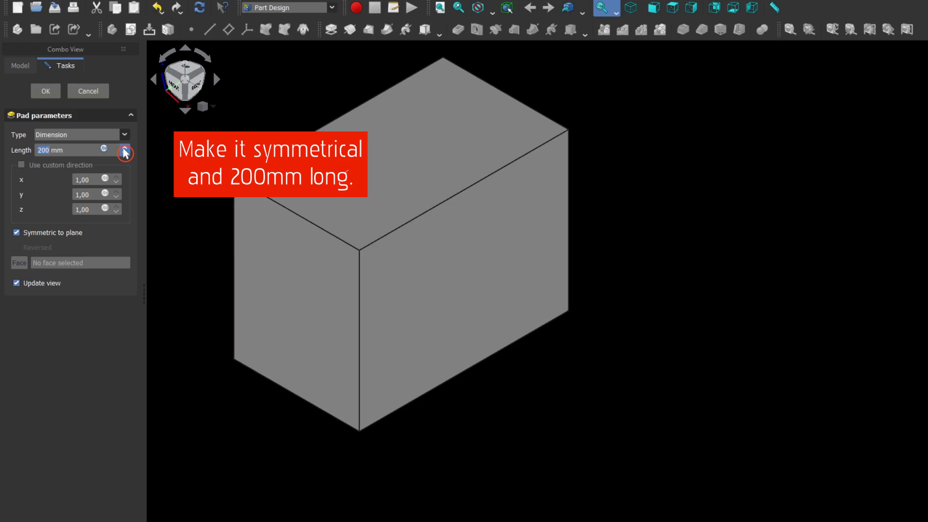
left_click(46, 92)
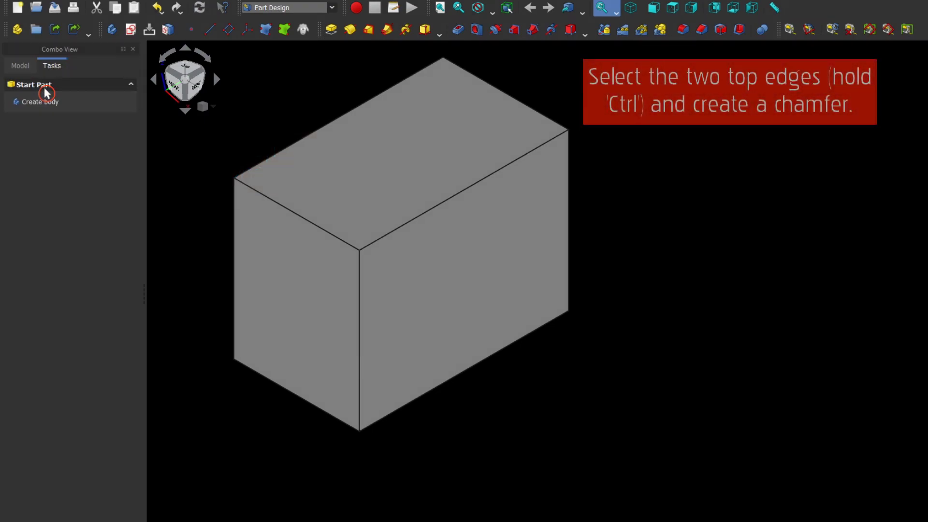
- Chamfer both top long edges of the block by 59.99 mm
left_click(274, 159)
left_click(428, 216, "ctrl")
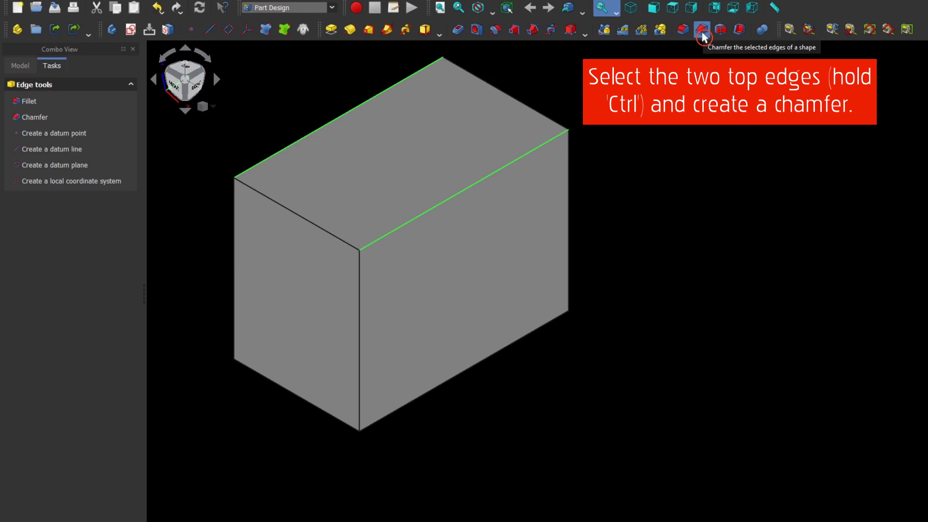
left_click(702, 32)
type("59,99")
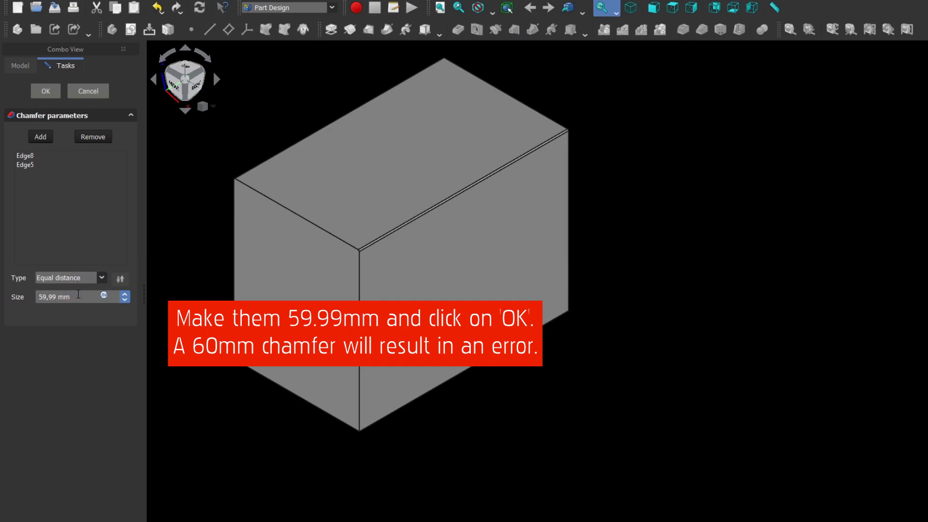
left_click(48, 96)
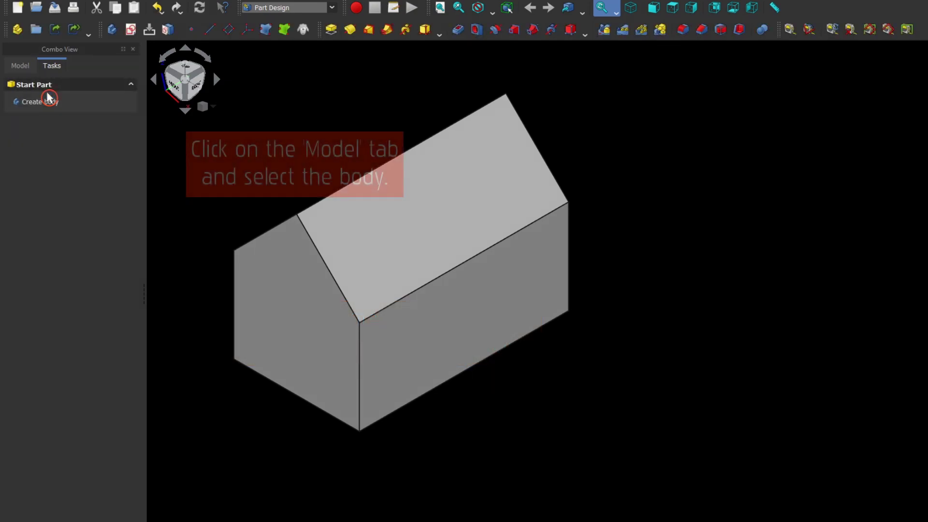
- Set the Body's shape colour to brown (#aa5500) in its display properties
left_click(23, 71)
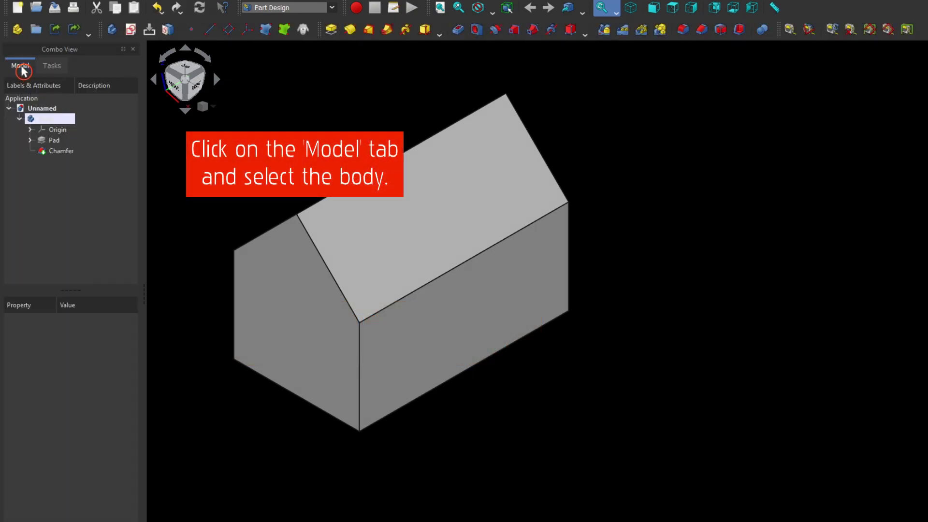
left_click(50, 119)
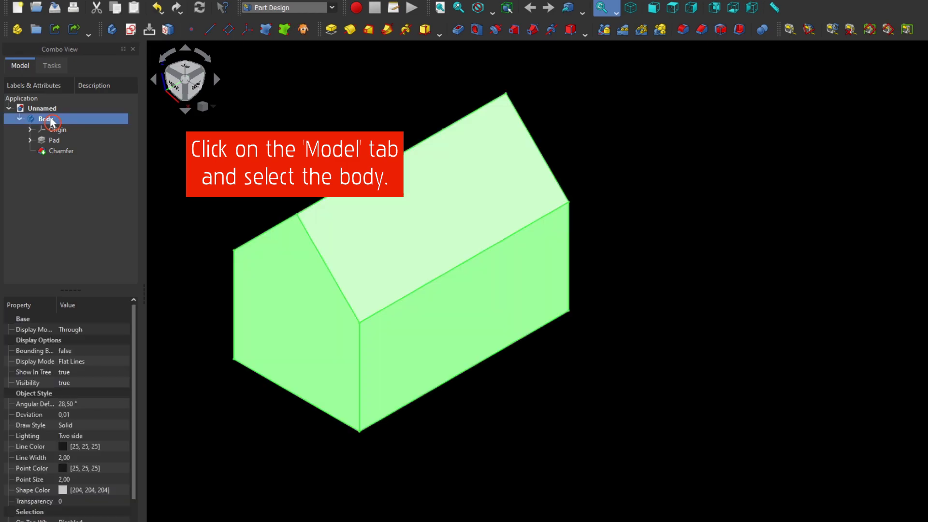
key("ctrl+d")
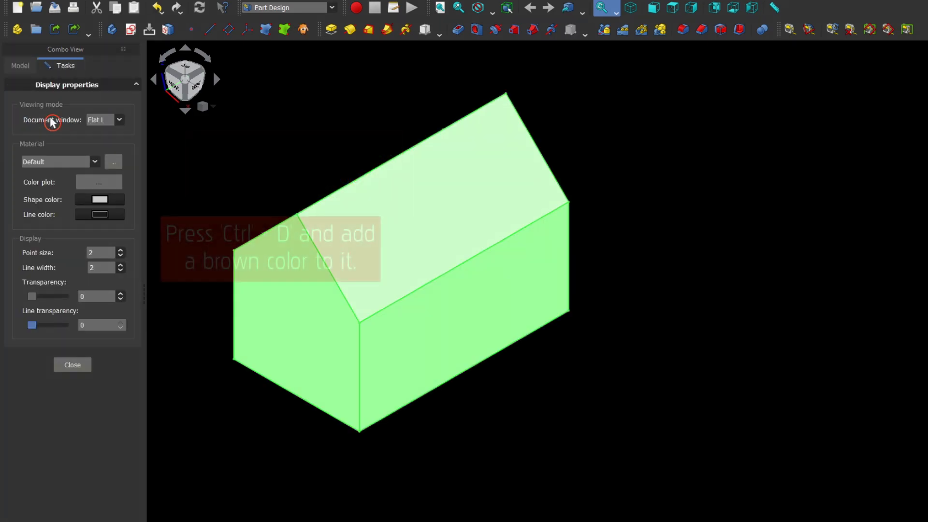
left_click(99, 200)
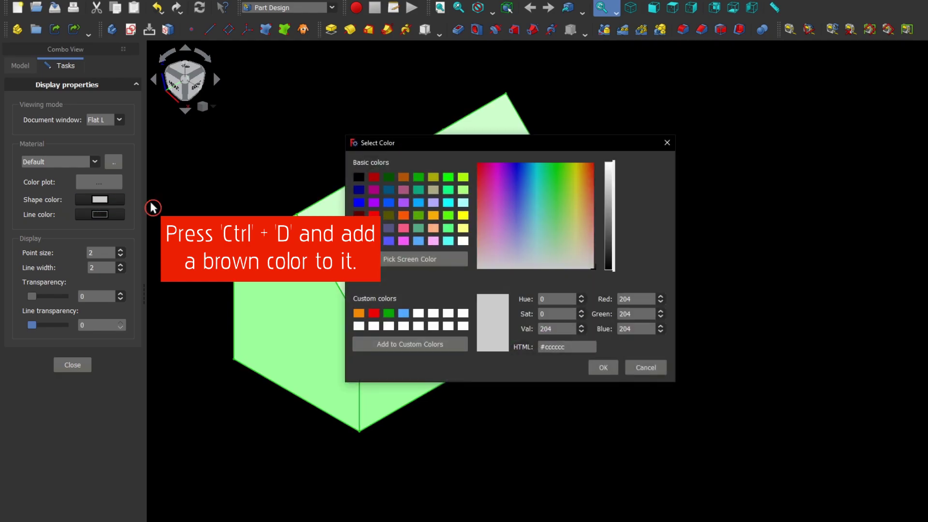
left_click(403, 177)
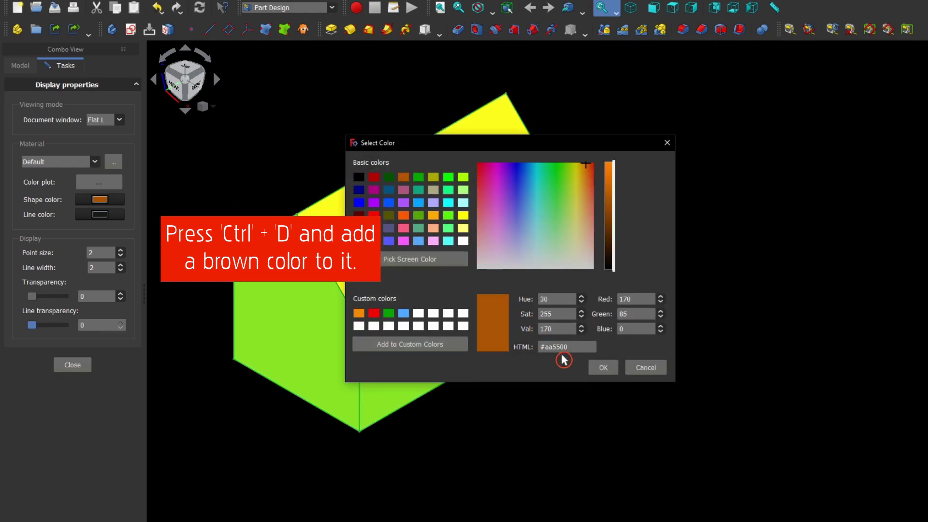
left_click(603, 369)
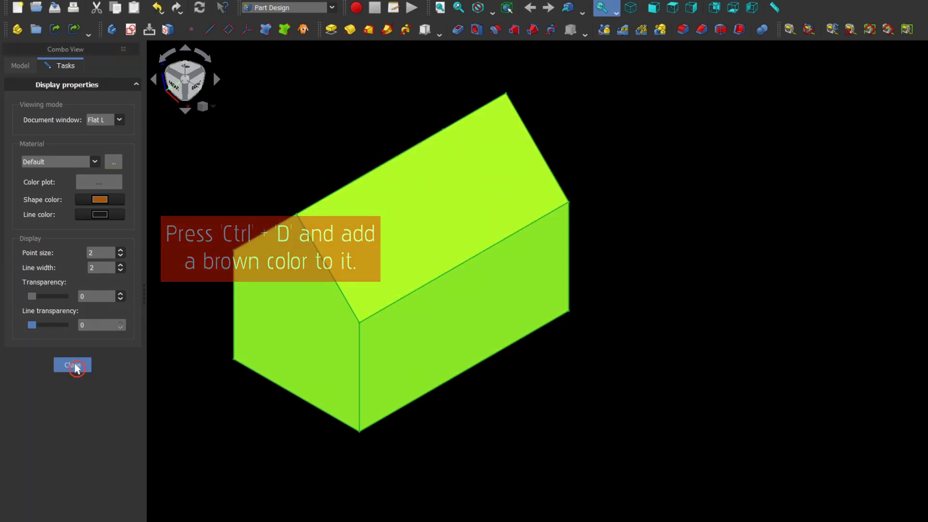
left_click(76, 368)
left_click(185, 228)
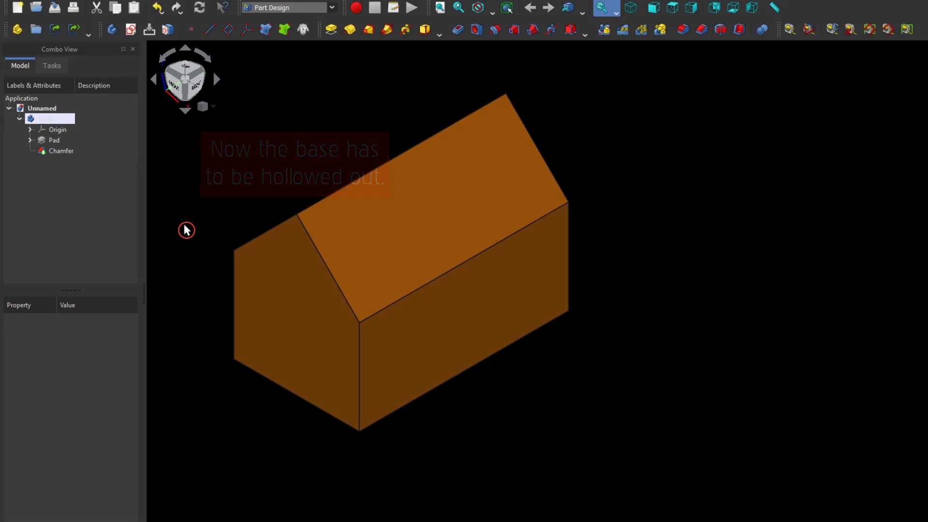
- Start a sketch on the house's bottom face, linking its top edge as external geometry
mouse_move(466, 356)
middle_mouse_down()
mouse_move(504, 317)
mouse_move(521, 236)
mouse_move(403, 229)
middle_mouse_up()
left_click(401, 228)
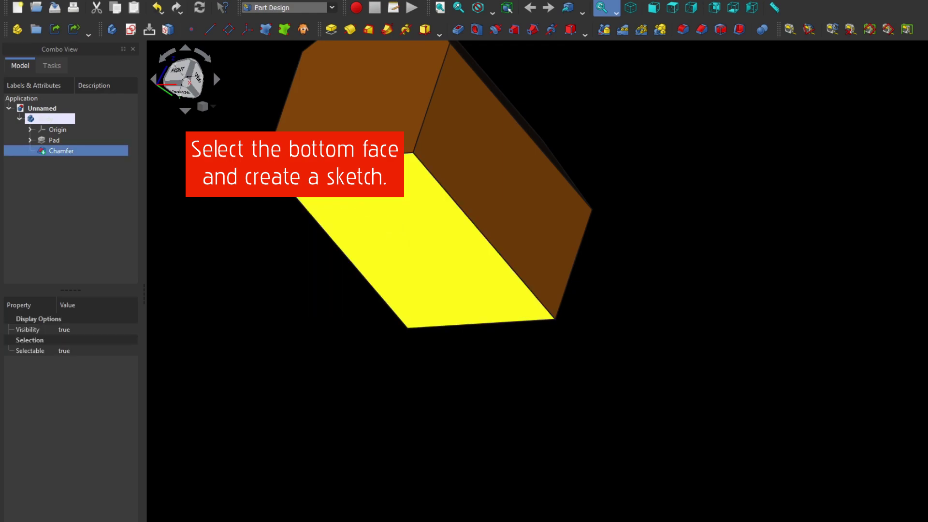
left_click(132, 33)
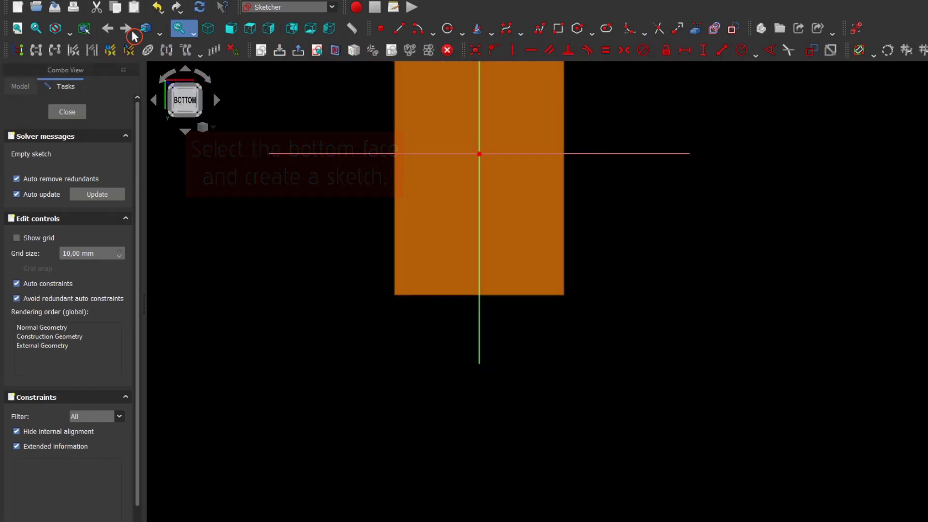
middle_click_drag(364, 227, 242, 315)
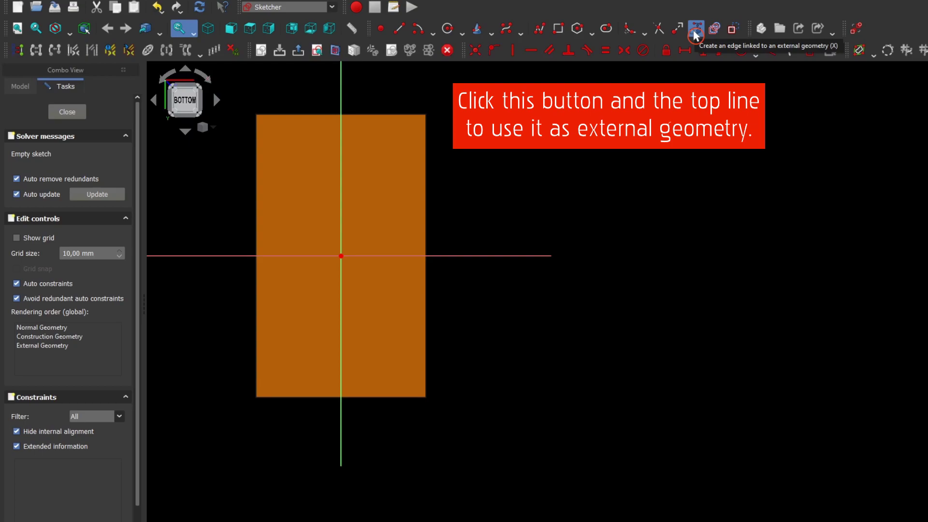
left_click(694, 34)
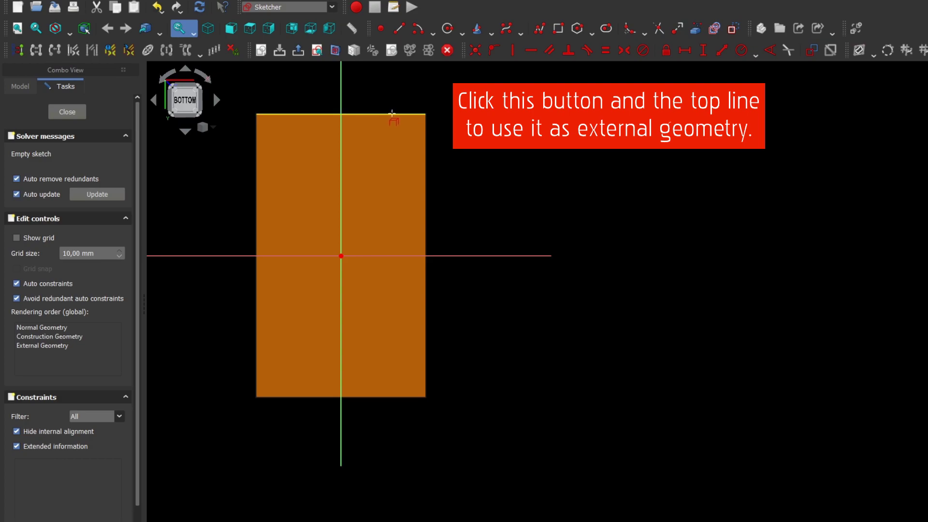
left_click(398, 104)
right_click(400, 99)
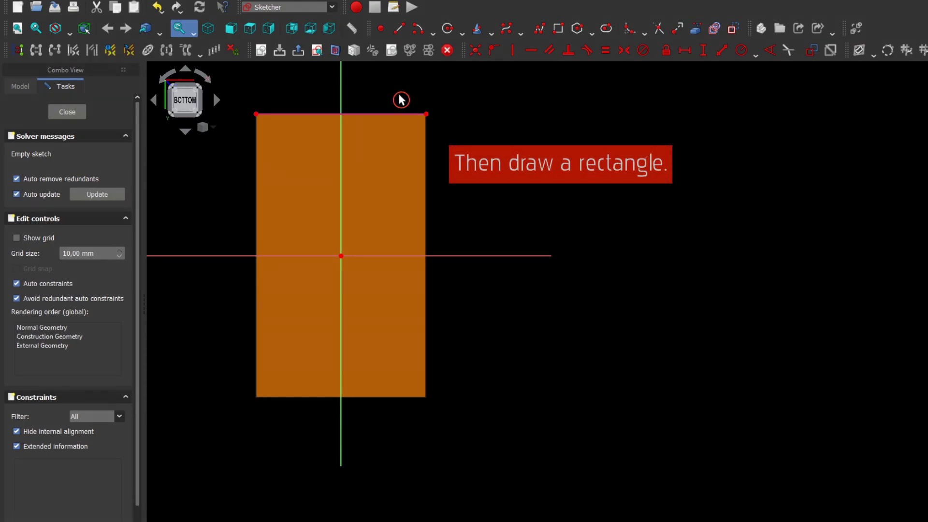
- Draw an inner rectangle with opposite corners symmetric about the centre point
left_click(558, 30)
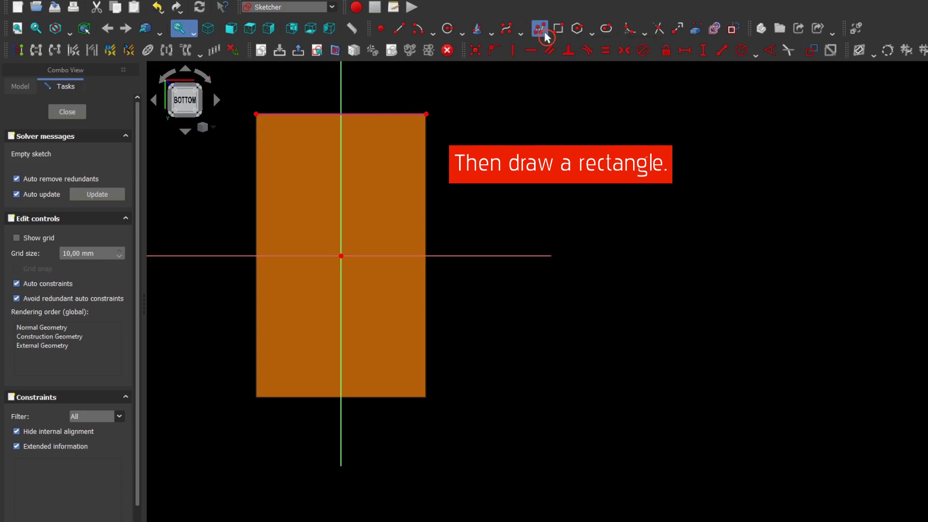
left_click(269, 129)
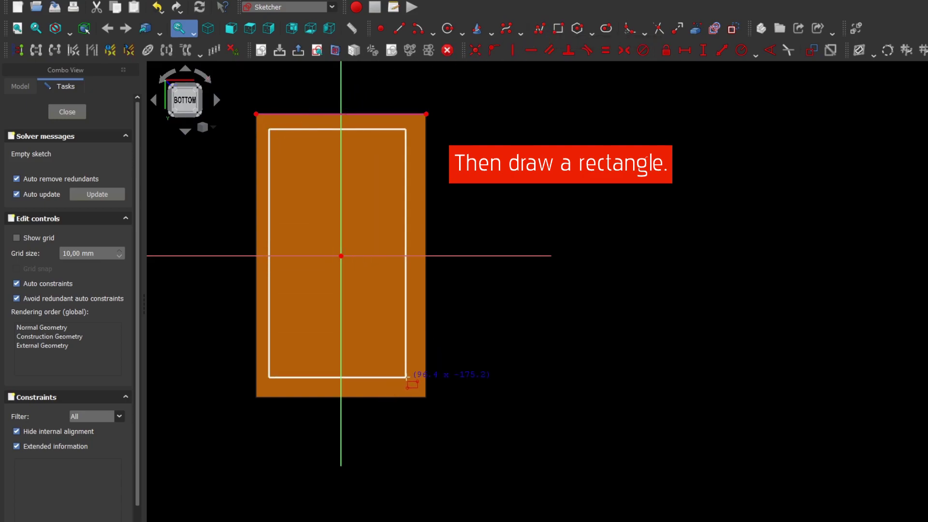
left_click(406, 377)
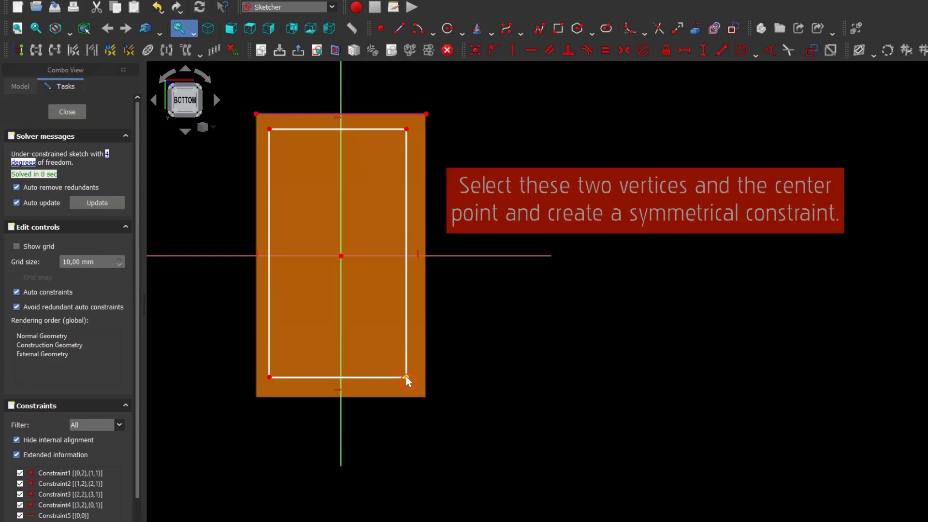
left_click(407, 377)
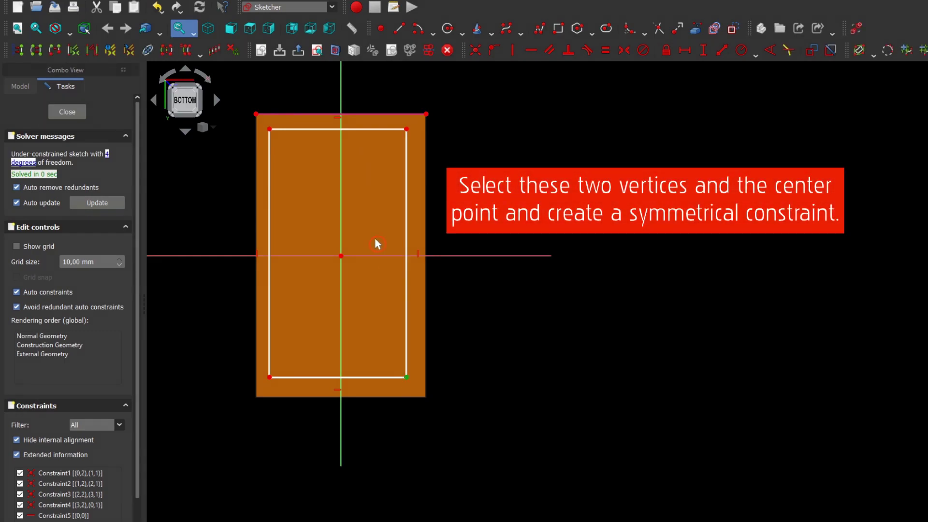
left_click(270, 129)
left_click(624, 50)
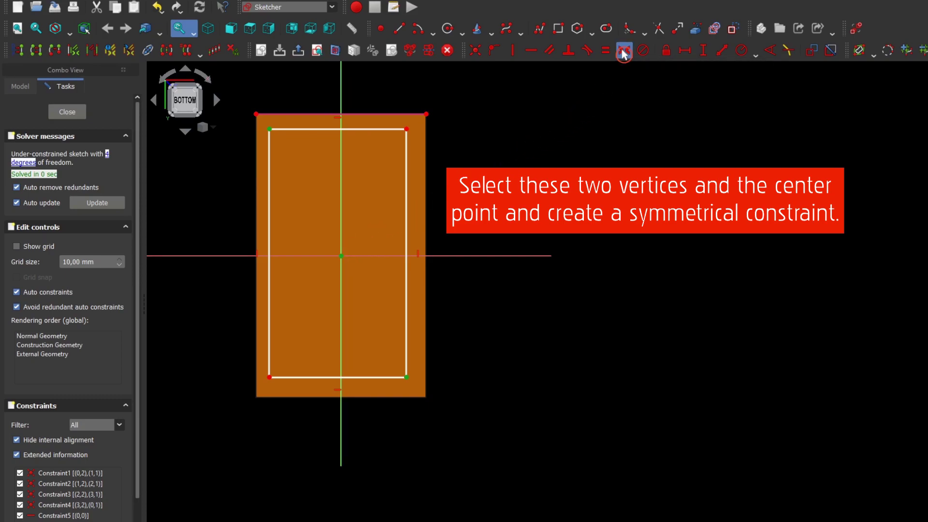
mouse_move(409, 135)
left_mouse_down()
mouse_move(401, 130)
mouse_move(408, 136)
left_mouse_up()
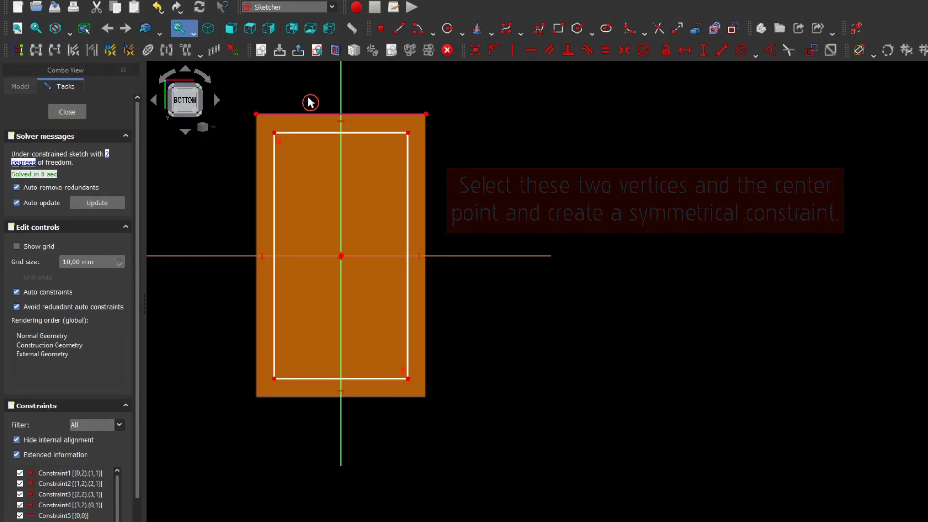
- Offset the inner rectangle's corner 10 mm horizontally and 10 mm vertically, then close the sketch
left_click(409, 133)
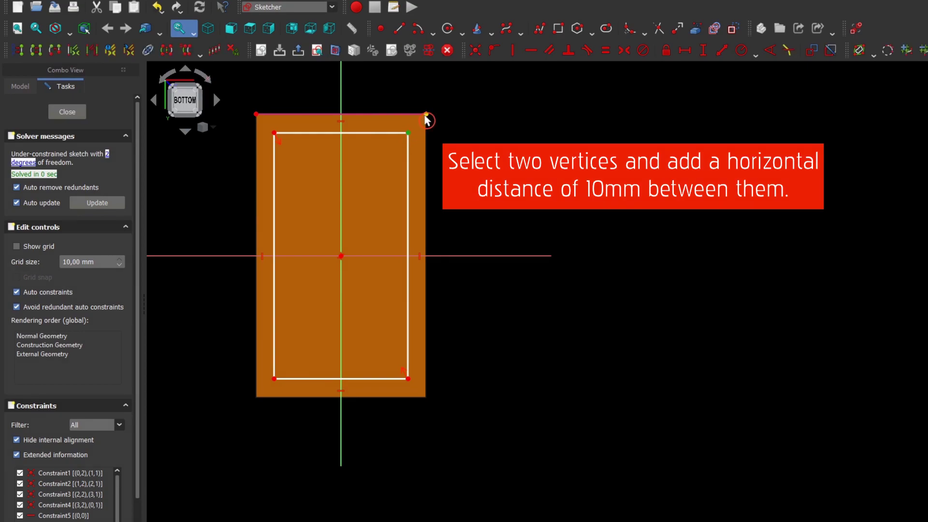
left_click(426, 115)
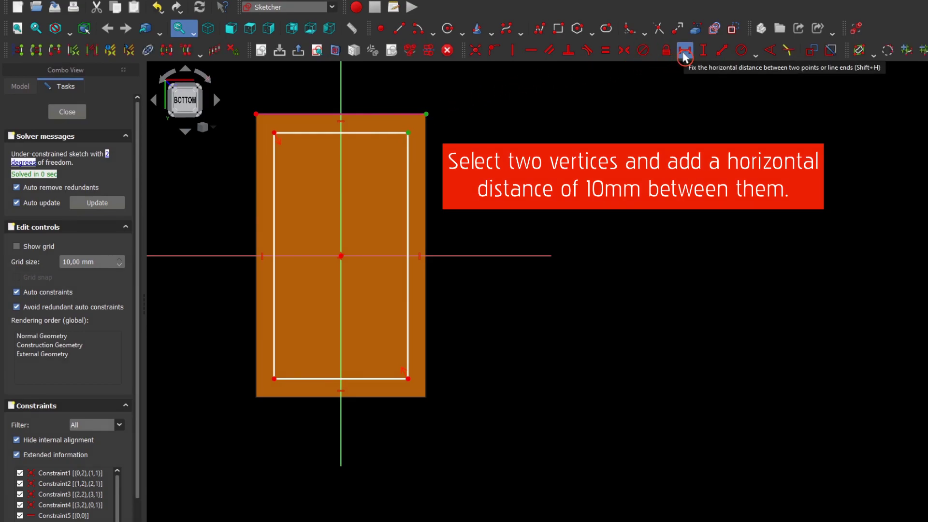
left_click(685, 50)
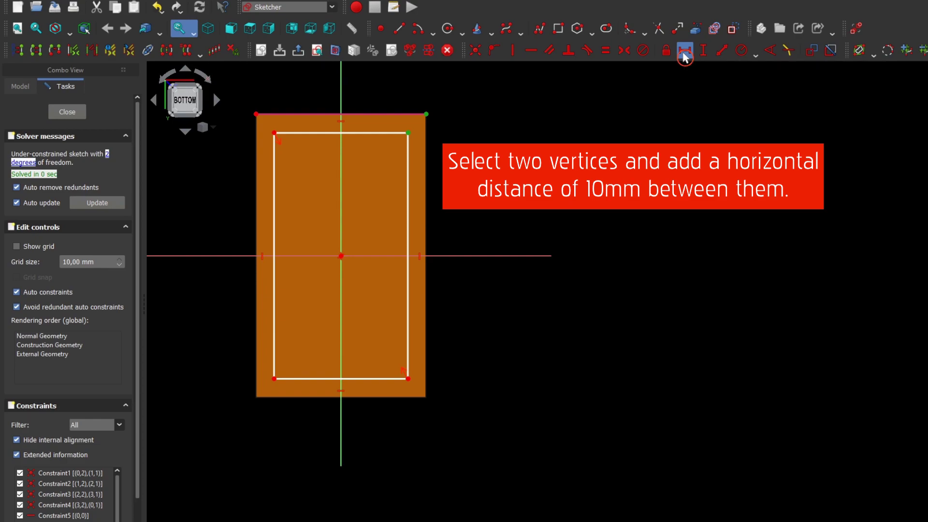
type("10")
key("Return")
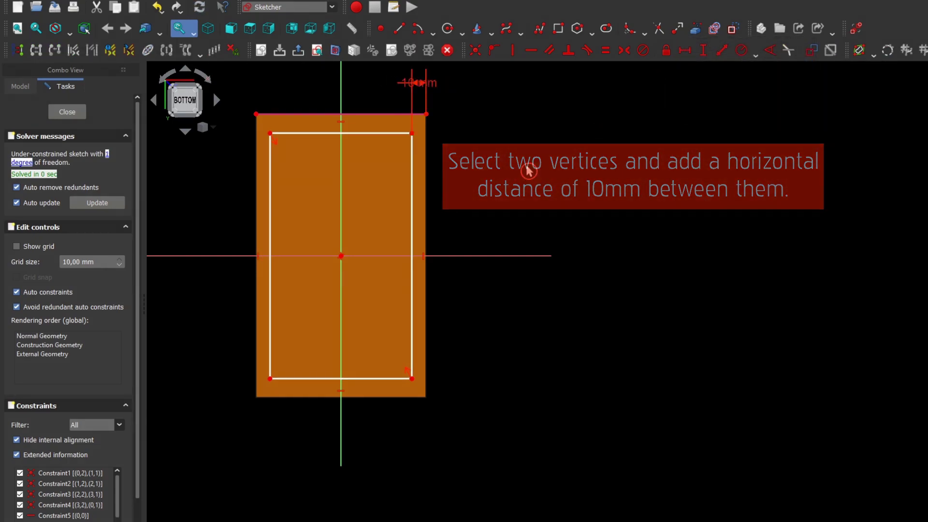
left_click(427, 115)
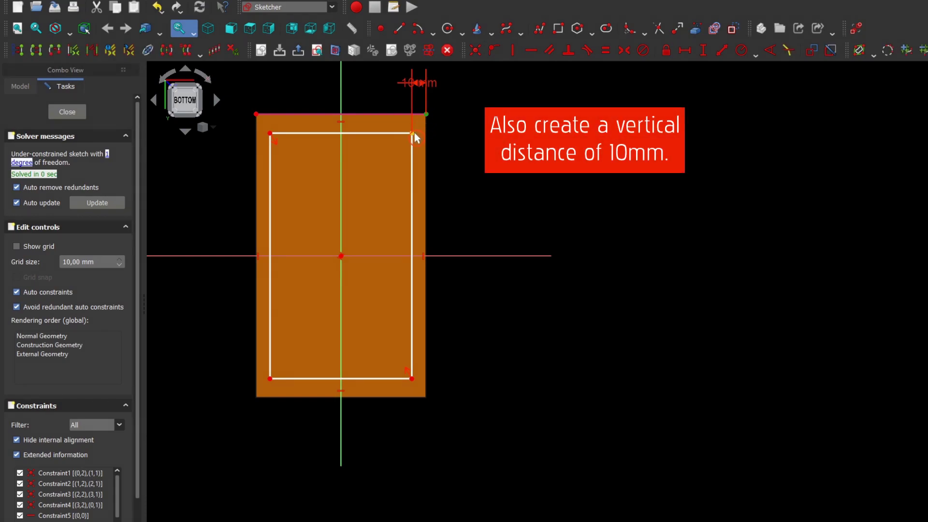
left_click(704, 55)
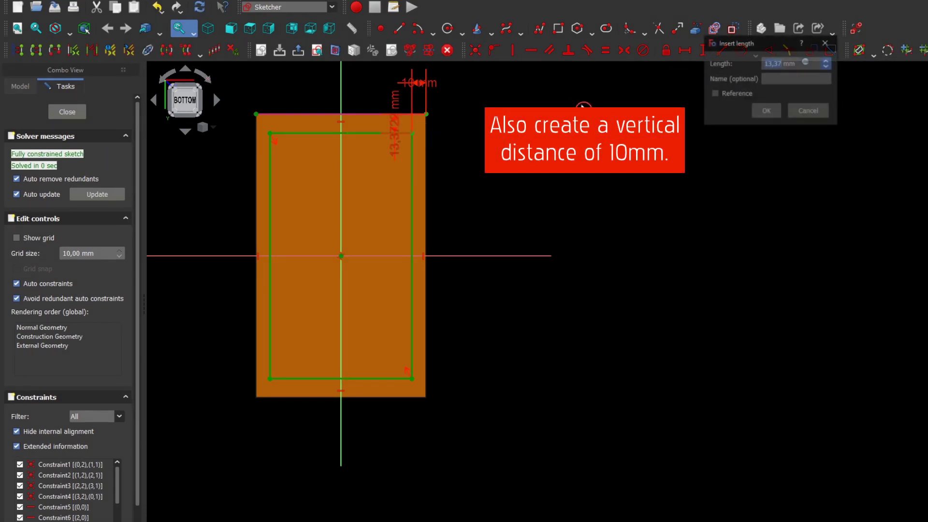
type("10")
key("Return")
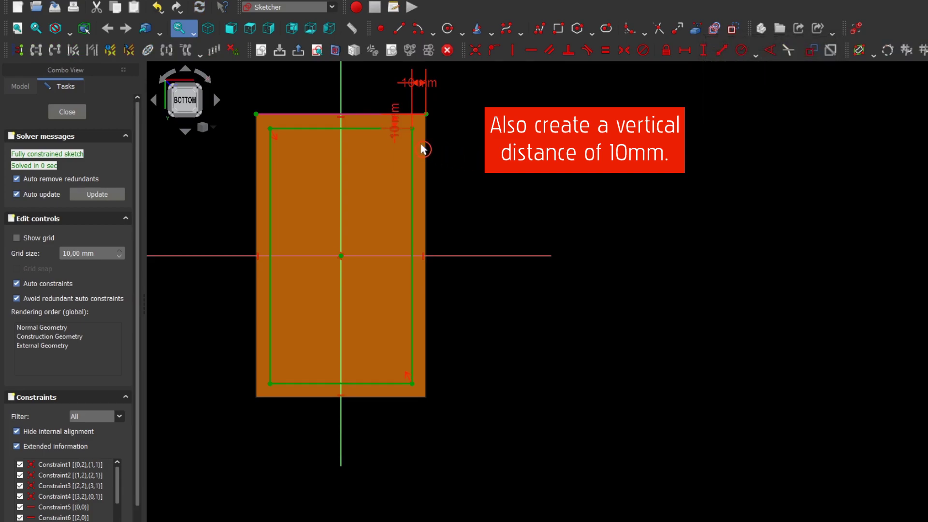
left_click_drag(396, 130, 458, 162)
left_click_drag(417, 82, 378, 91)
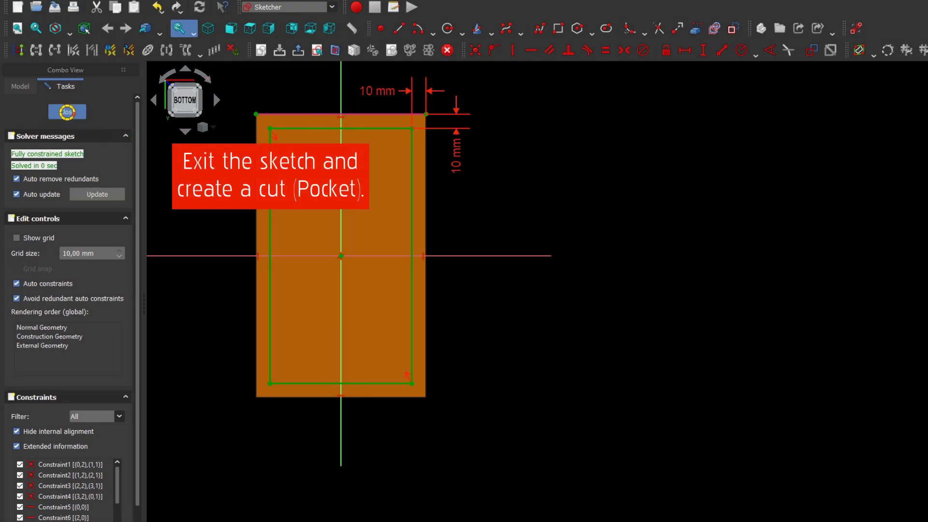
left_click(67, 112)
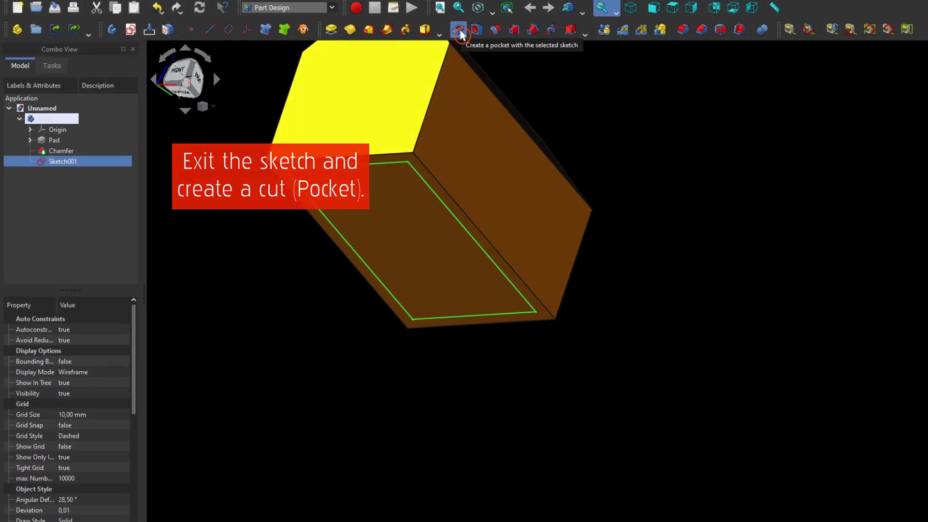
- Pocket Sketch001 Through all to hollow the house into 10 mm walls
left_click(460, 30)
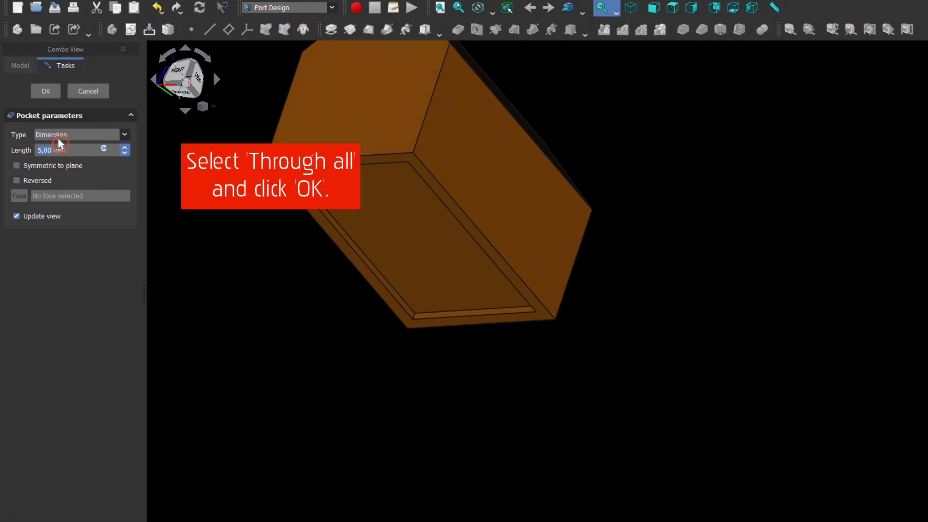
left_click(58, 135)
left_click(62, 154)
mouse_move(436, 150)
middle_mouse_down()
mouse_move(460, 221)
mouse_move(433, 249)
mouse_move(466, 279)
mouse_move(304, 337)
mouse_move(232, 285)
middle_mouse_up()
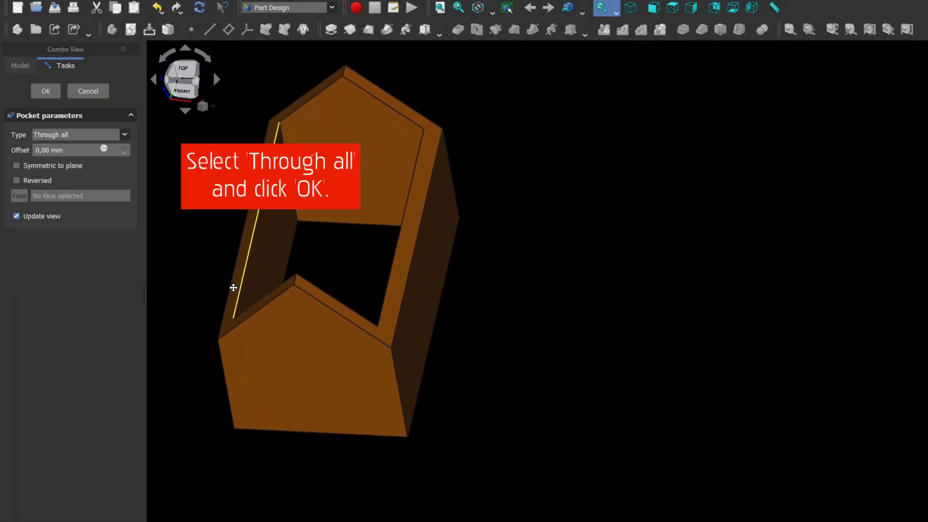
left_click(46, 94)
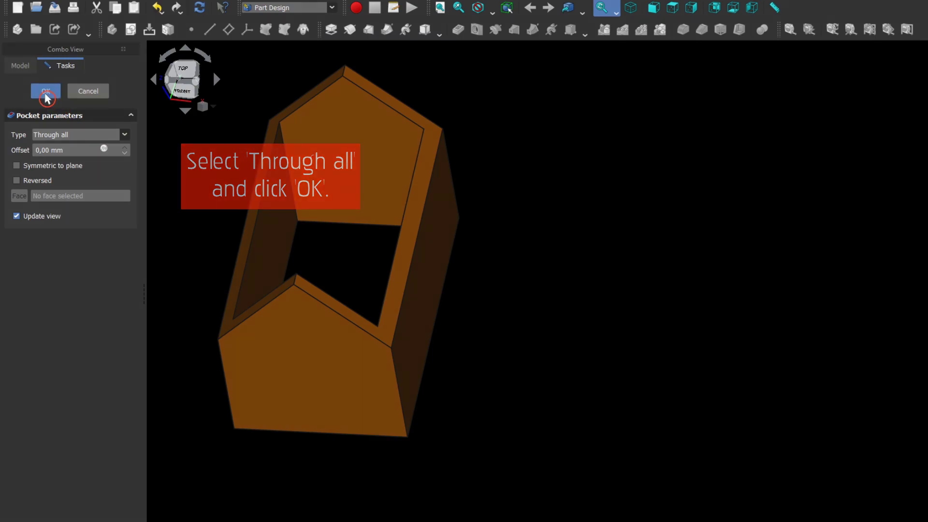
left_click(56, 119)
- Show the origin planes and start a new sketch on the XZ_Plane
left_click(58, 129)
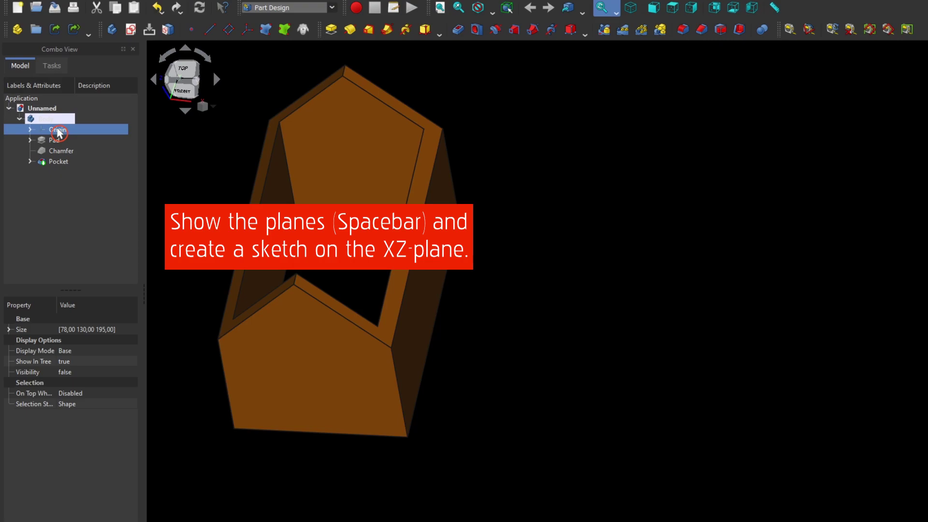
key("space")
middle_click_drag(175, 169, 287, 169)
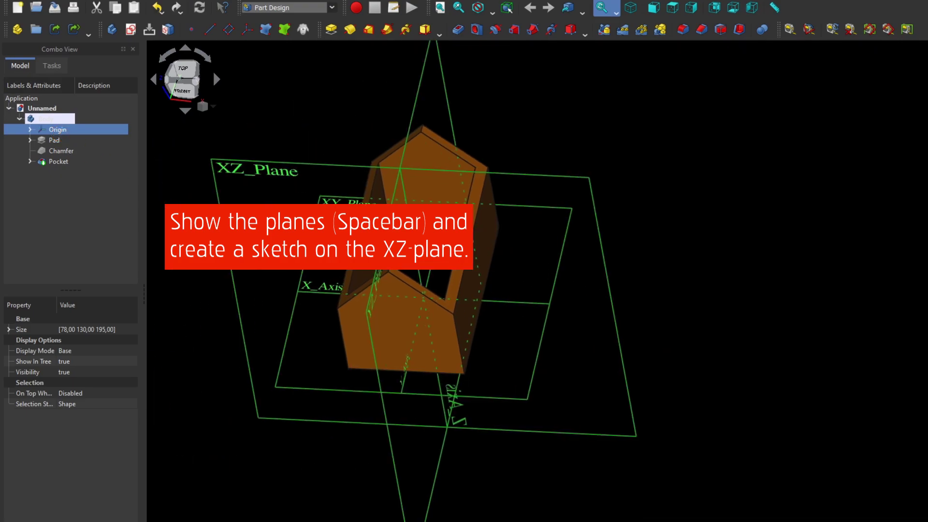
left_click(287, 169)
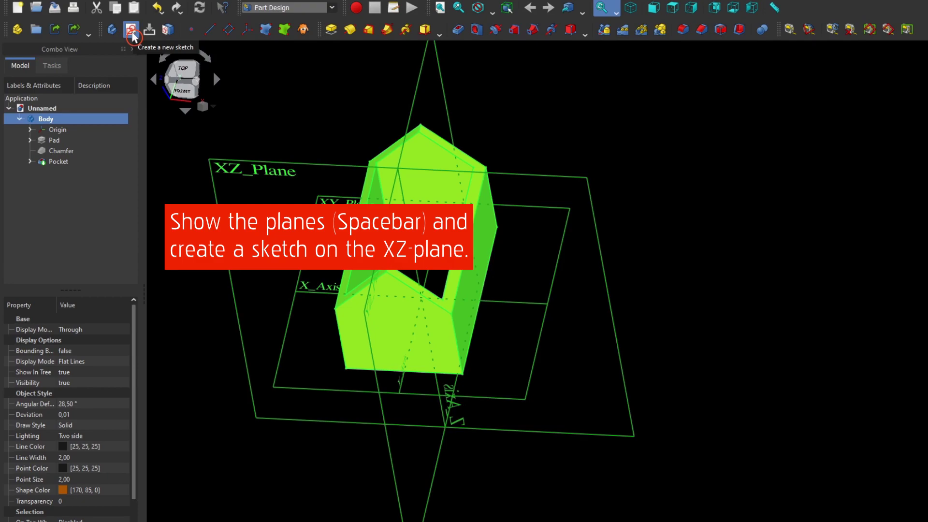
left_click(131, 30)
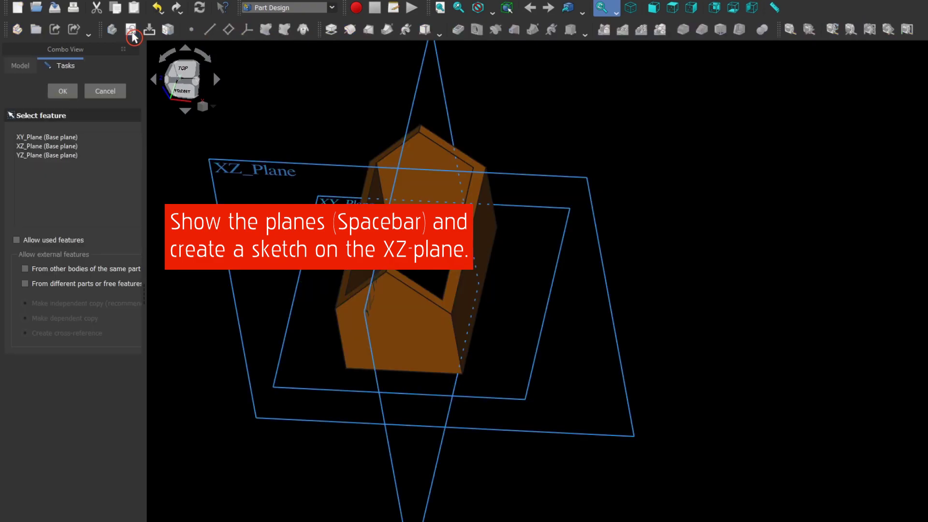
left_click(269, 161)
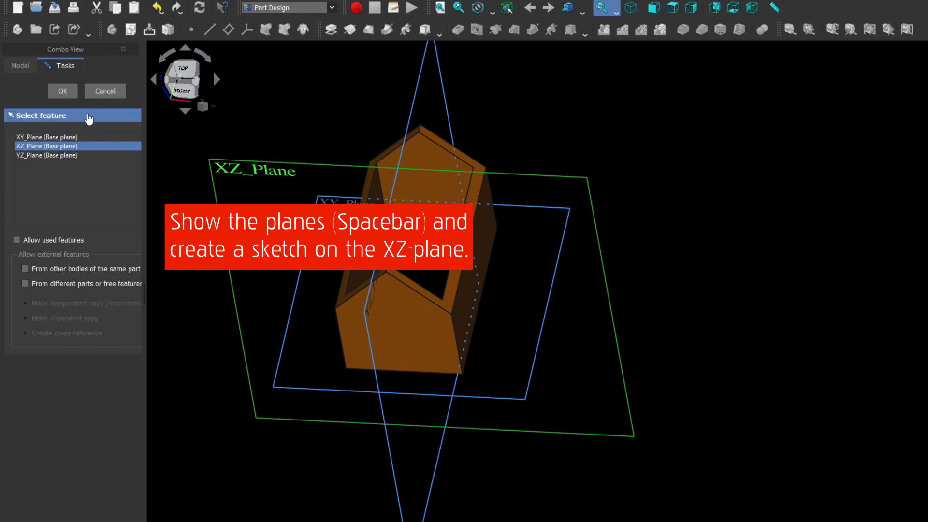
left_click(64, 96)
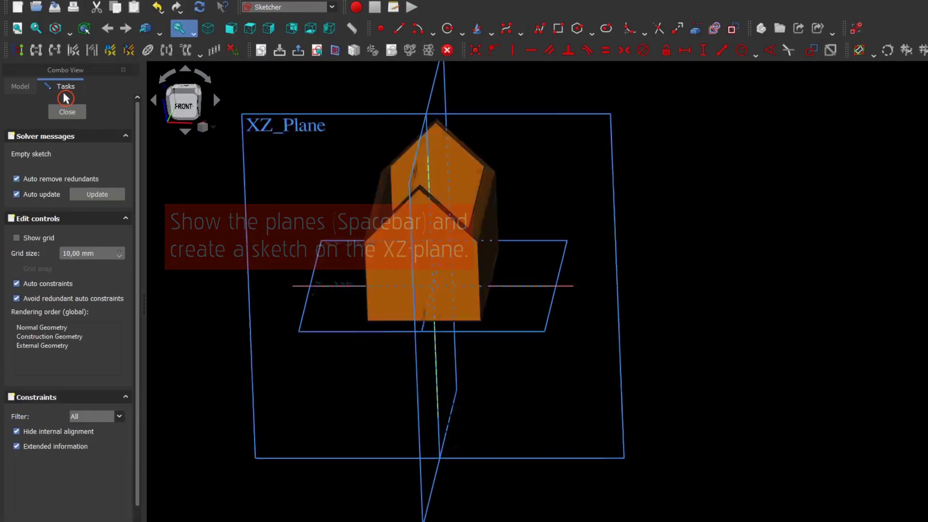
- Hide the origin reference planes again and zoom the sketch view
left_click(20, 89)
left_click(60, 150)
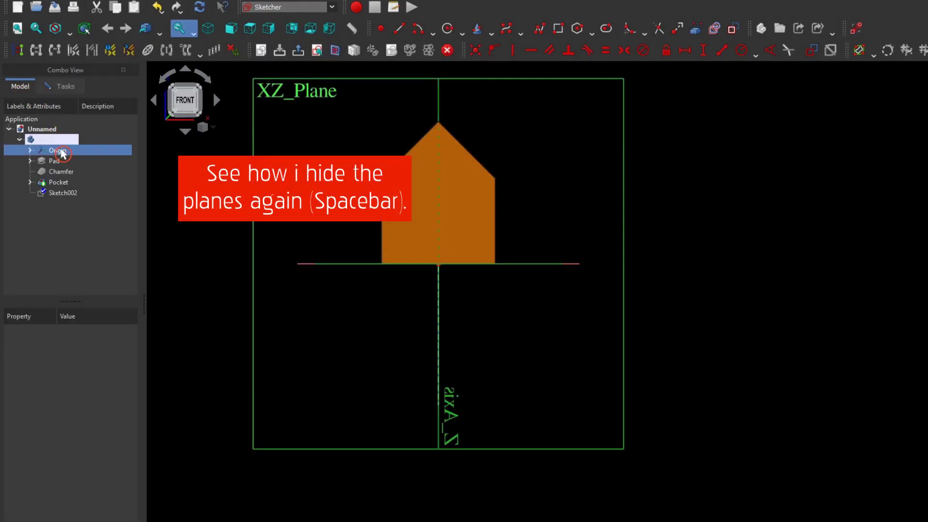
key("space")
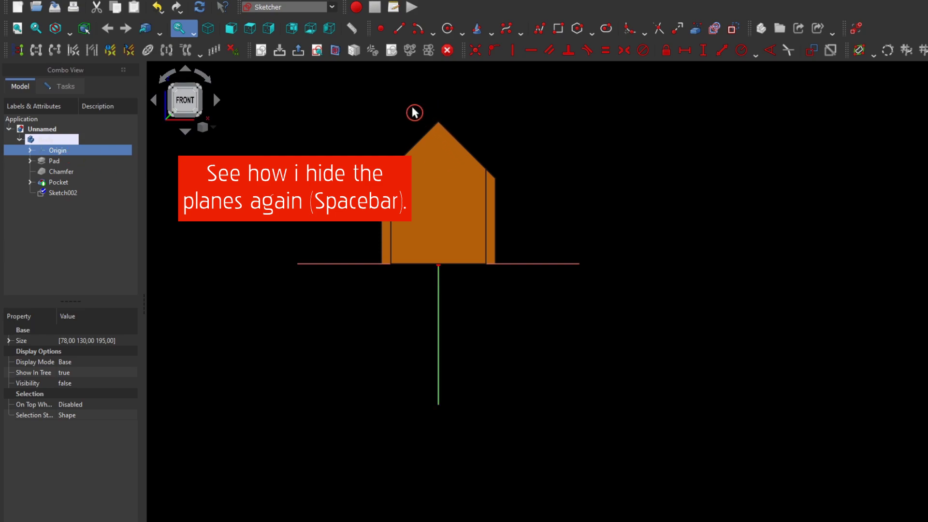
scroll(414, 116, "up", 2)
scroll(413, 128, "up", 1)
- Draw a closed four-segment polyline from the roof peak along the left roof slope
middle_click_drag(390, 132, 326, 137)
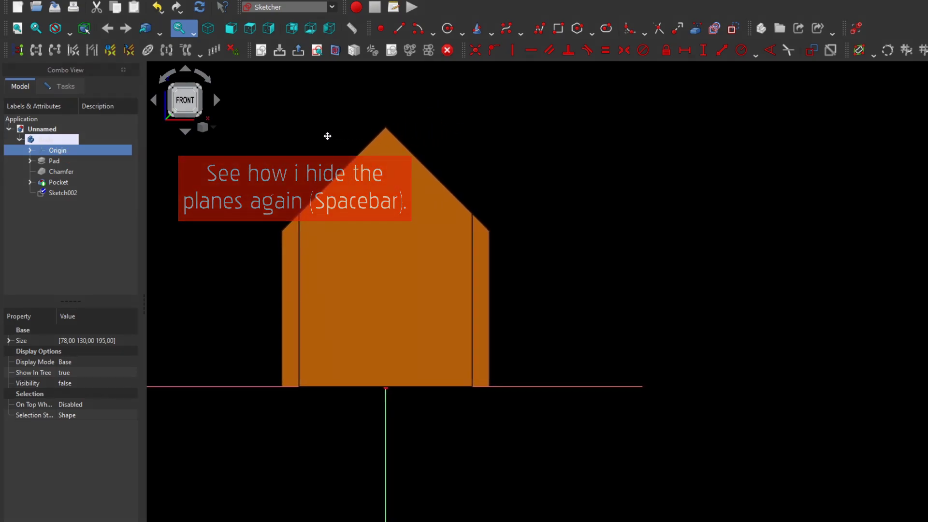
left_click(538, 32)
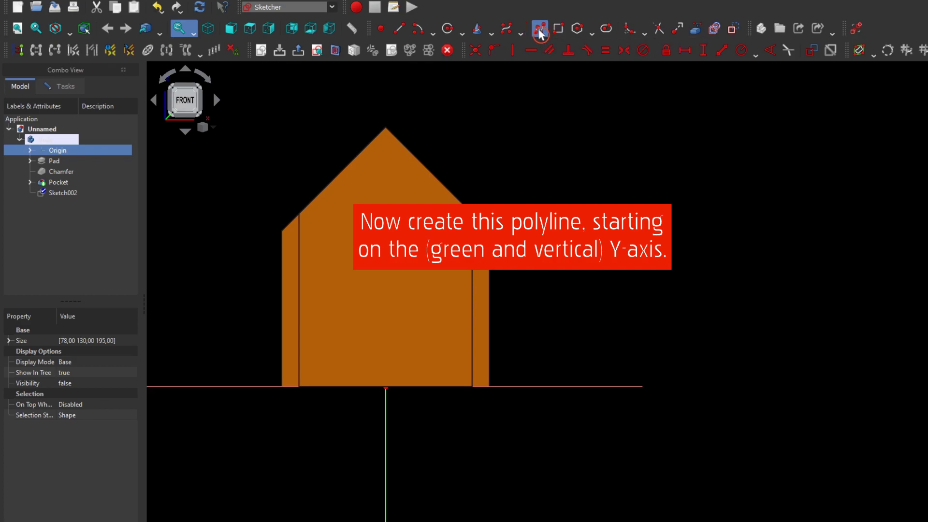
left_click(539, 31)
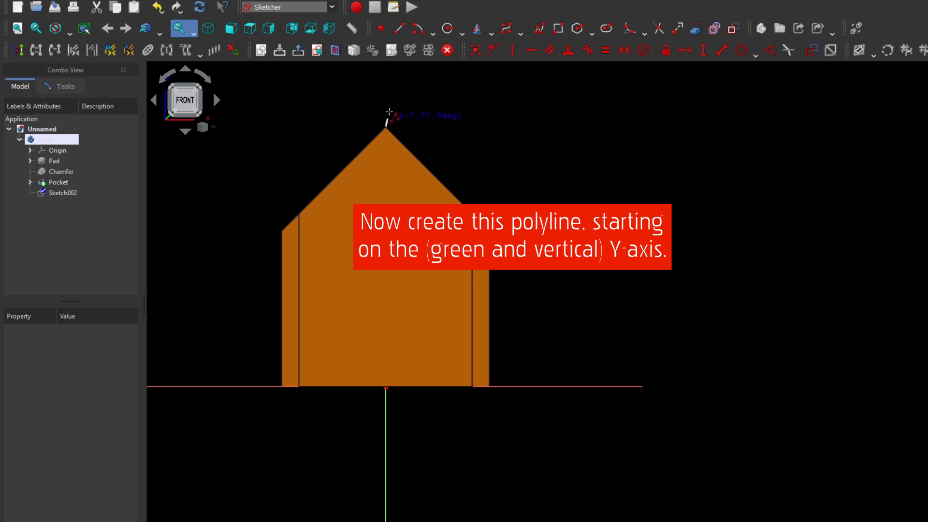
left_click(385, 98)
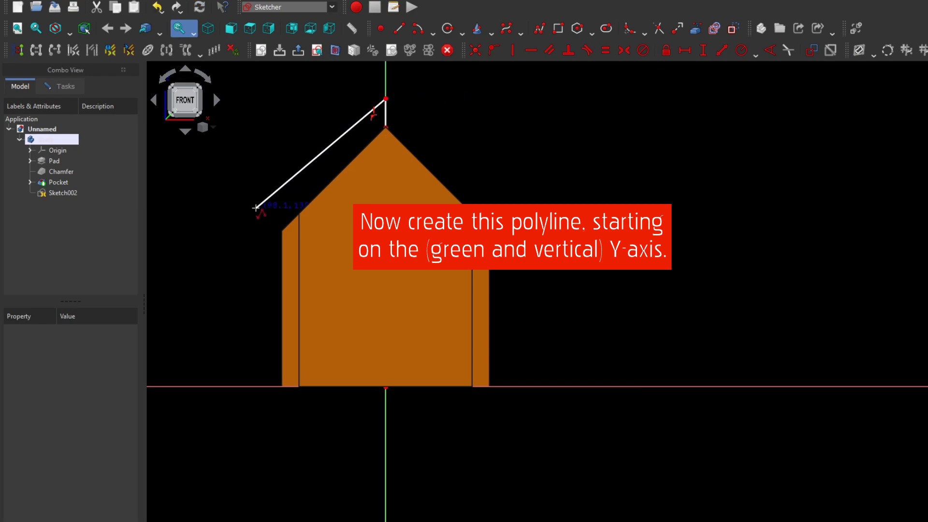
left_click(225, 255)
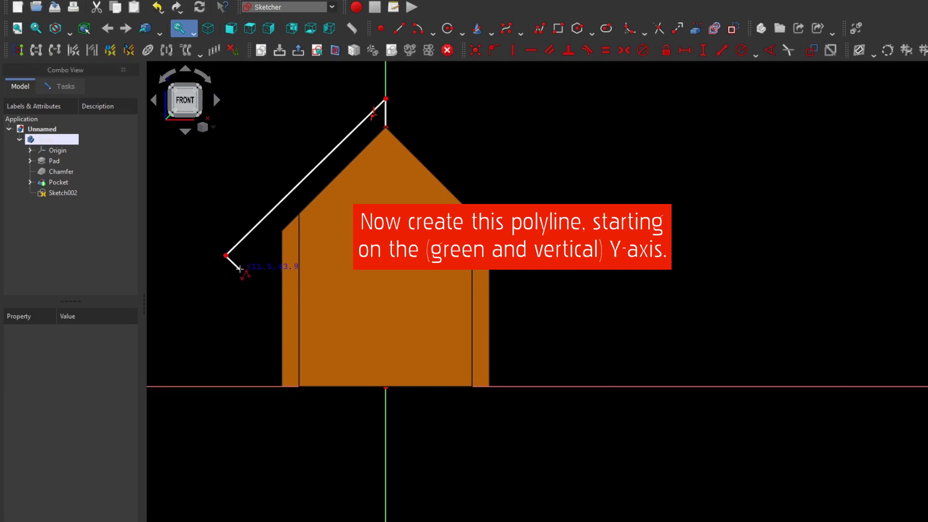
left_click(239, 269)
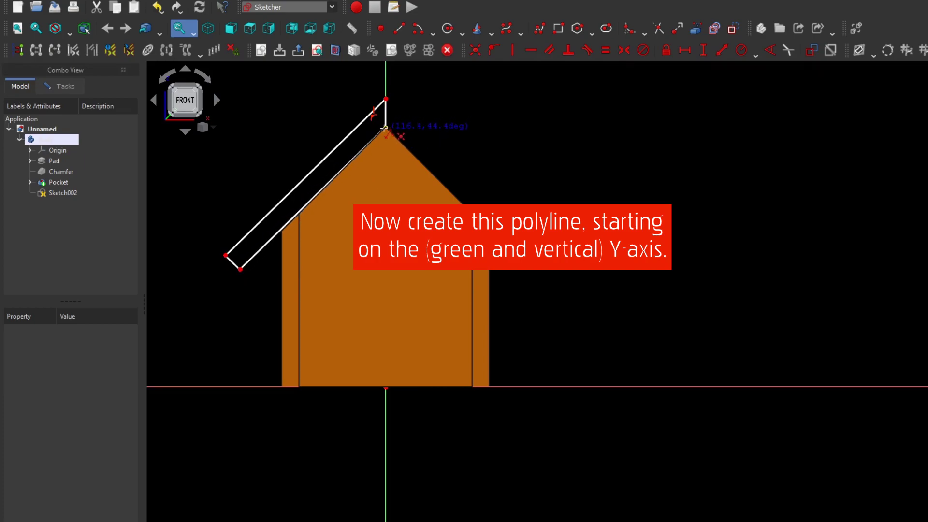
left_click(385, 128)
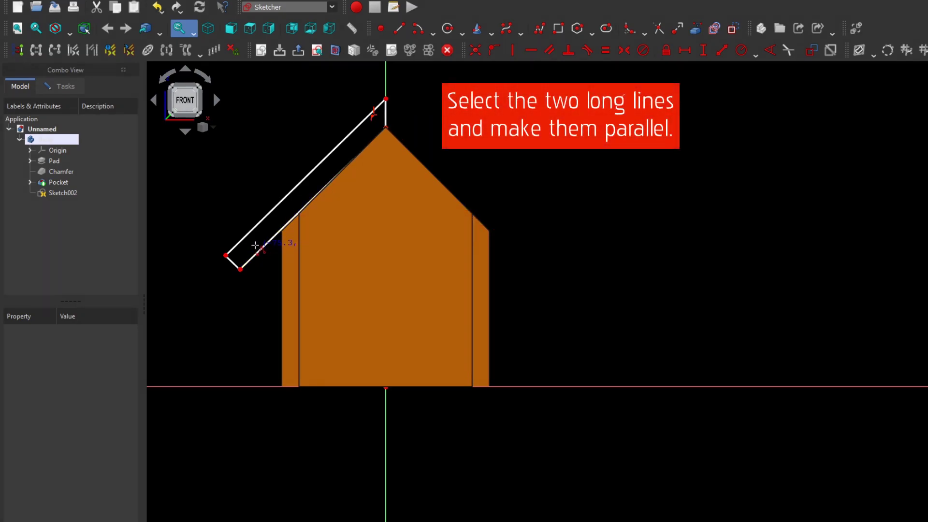
- Make the outline's two long sides parallel
left_click_drag(226, 257, 226, 219)
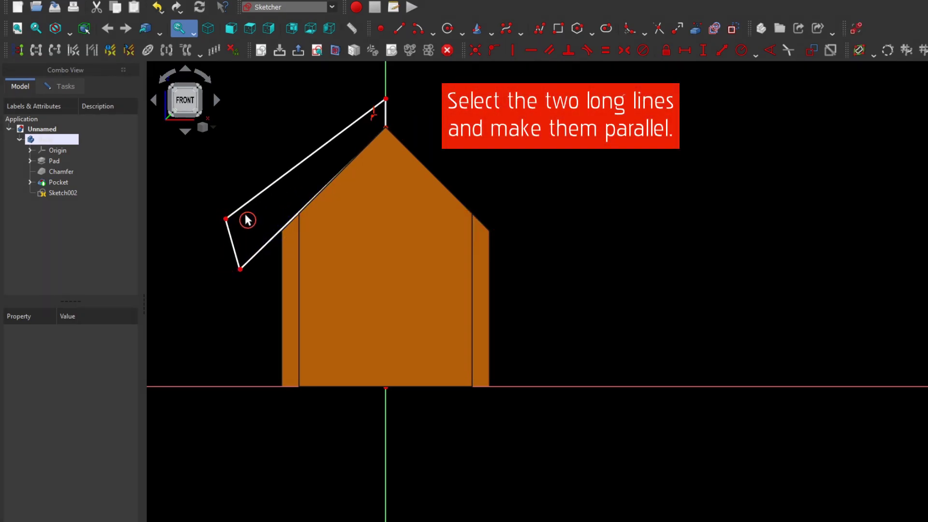
left_click(245, 211)
left_click(262, 254)
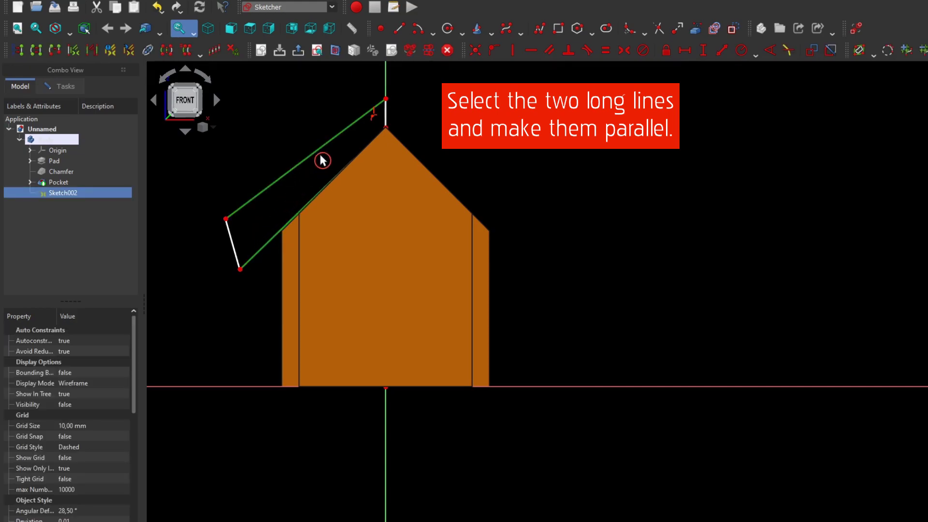
left_click(547, 50)
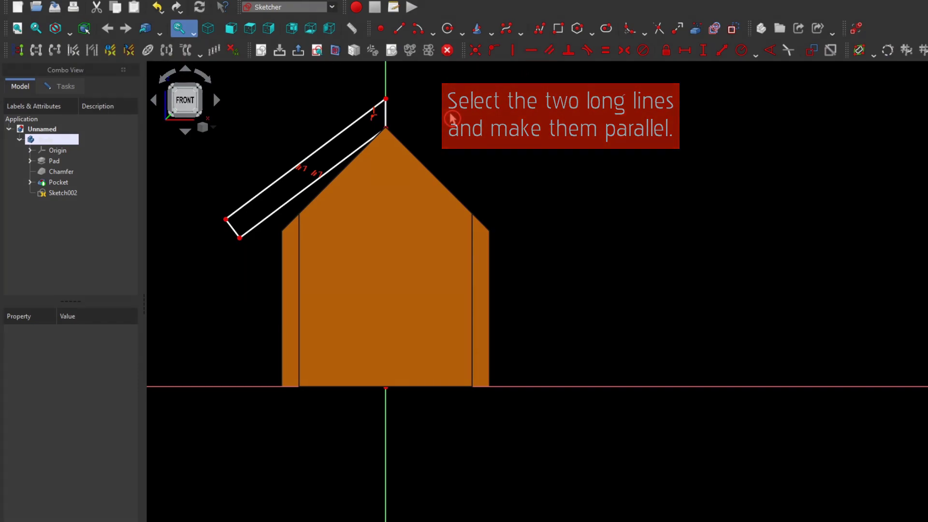
- Import the left roof edge as external geometry and place the lower sloped line on it
left_click(695, 32)
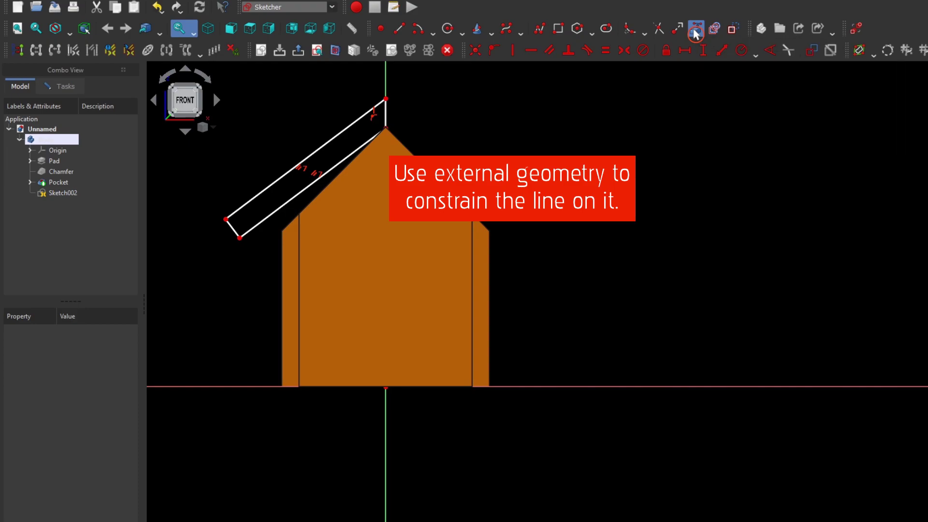
left_click(288, 220)
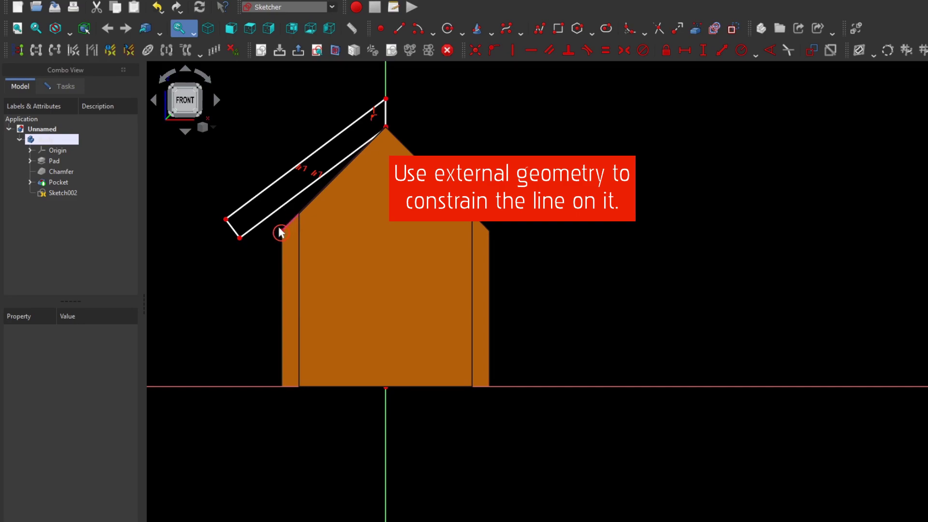
left_click(281, 213)
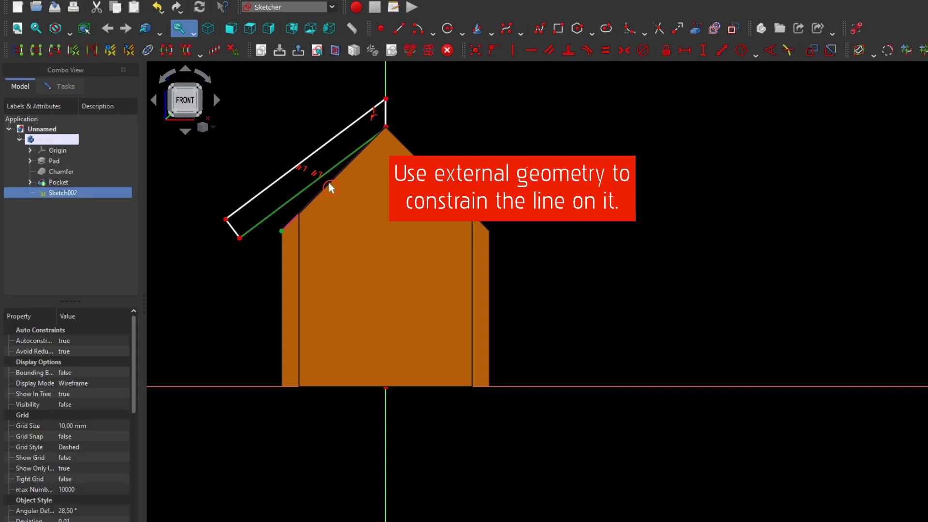
left_click(492, 50)
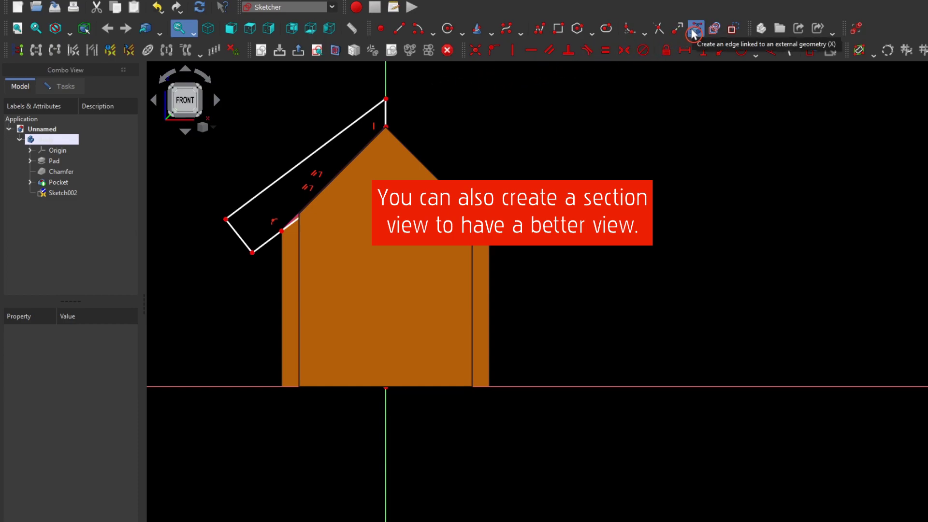
- Switch to section view and make the outline's top vertex coincident with the roof peak
left_click(337, 58)
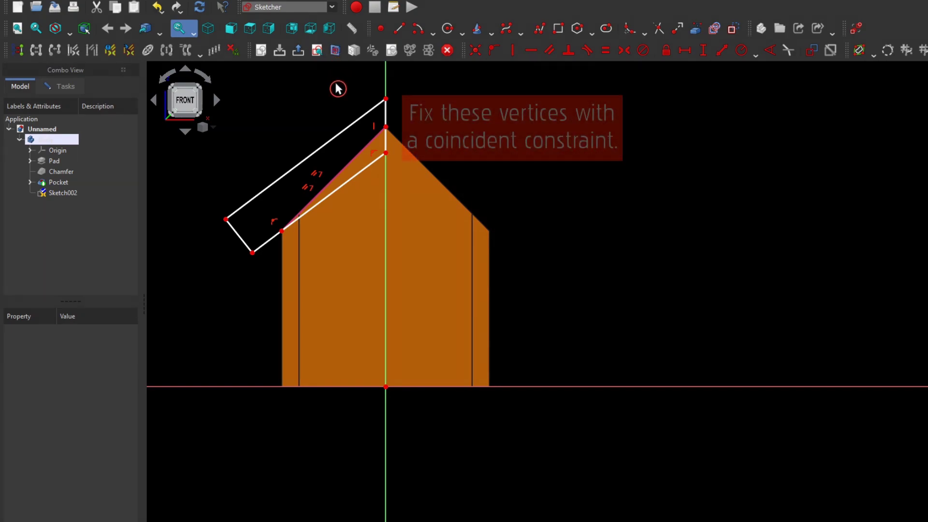
left_click(386, 154)
left_click(387, 129)
left_click(476, 53)
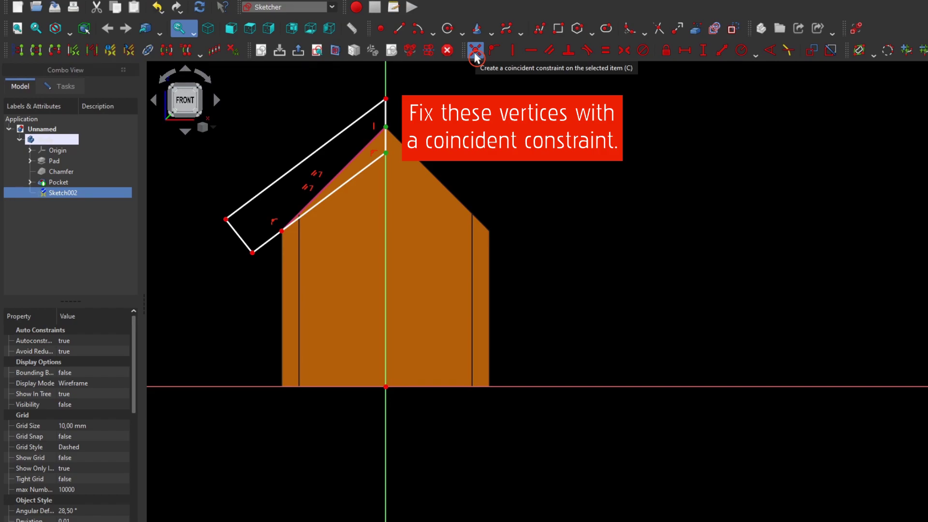
- Apply the peak coincidence, then delete conflicting Constraint1 from the constraint list
left_click(475, 52)
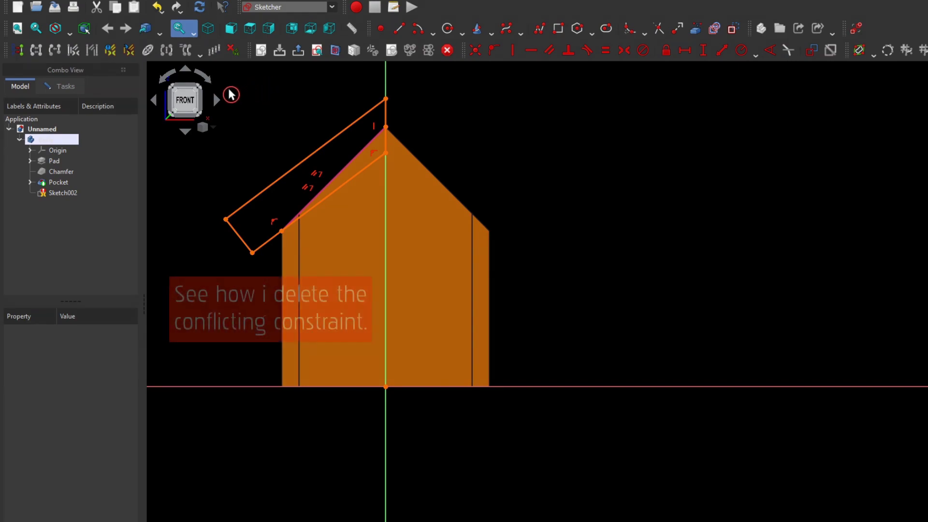
left_click(65, 89)
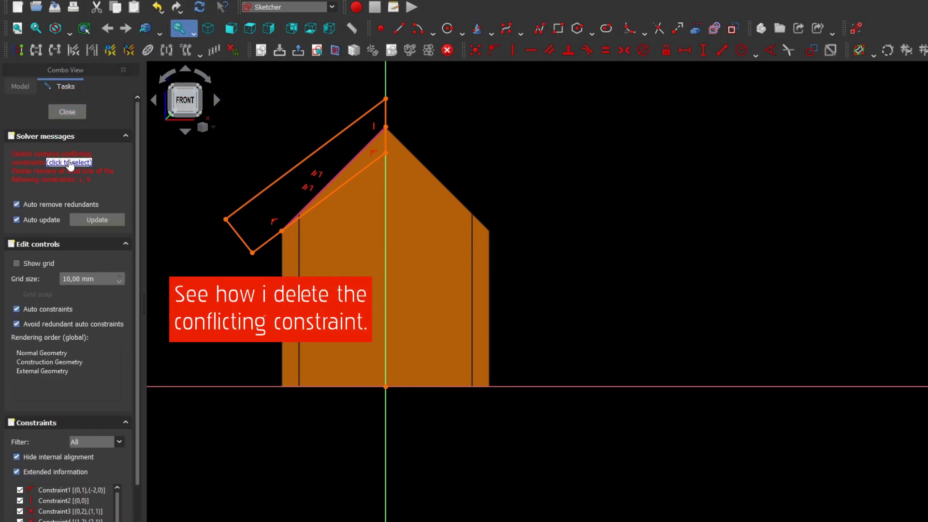
left_click(71, 163)
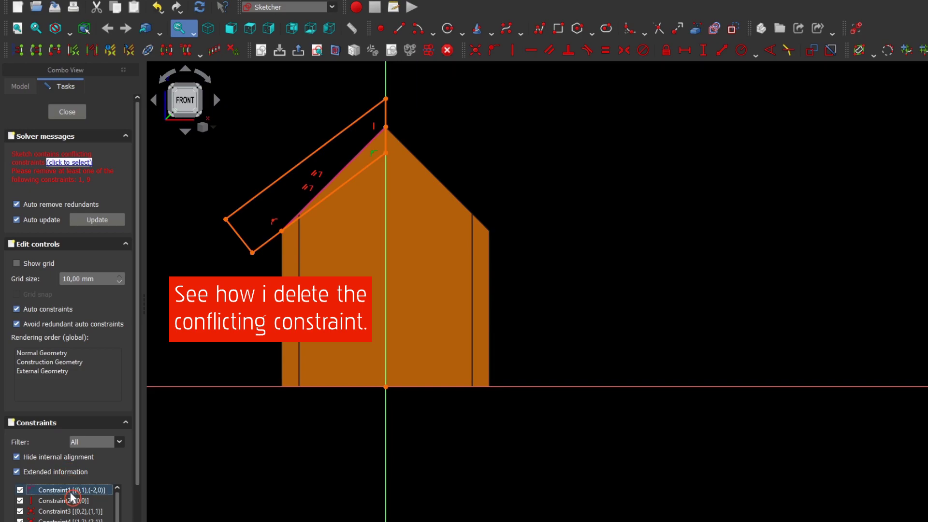
key("Delete")
- Reshape the outline and make its short end perpendicular to the upper long side
middle_click_drag(269, 222, 248, 272)
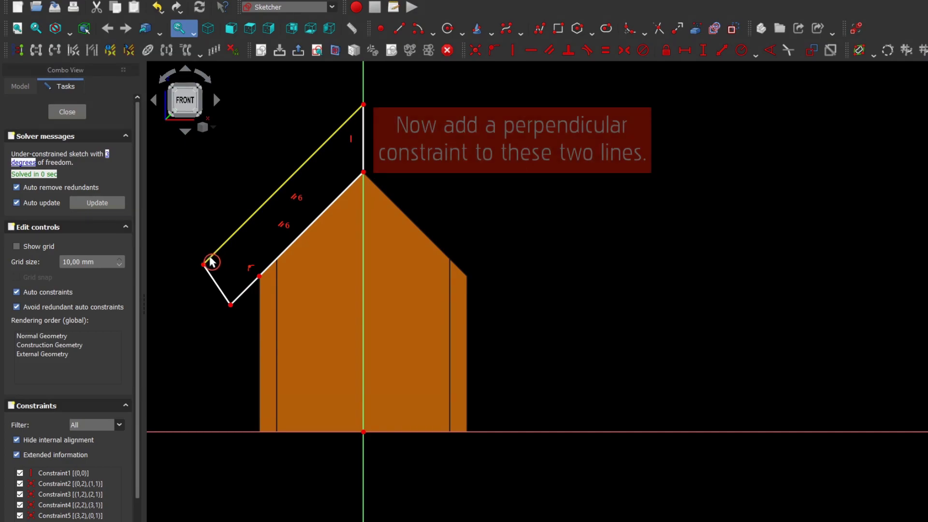
left_click_drag(211, 262, 245, 272)
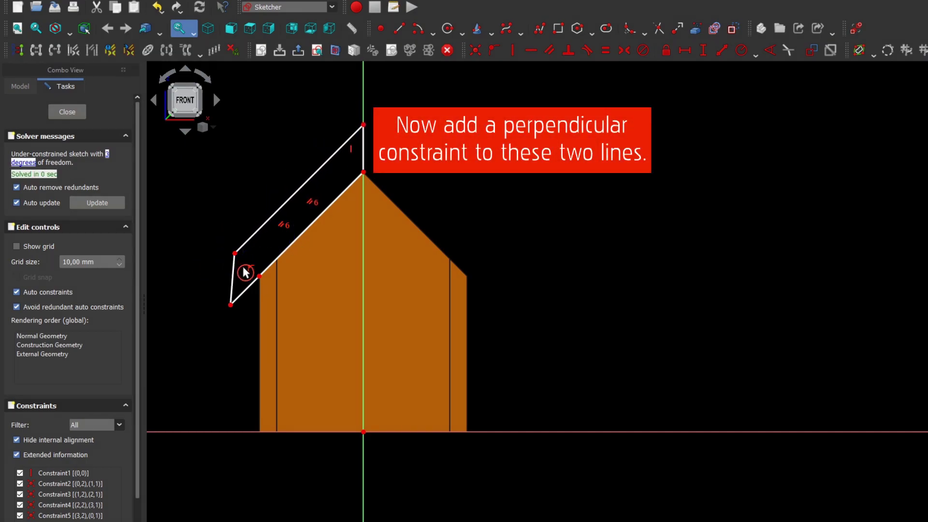
left_click(233, 279)
left_click(300, 188)
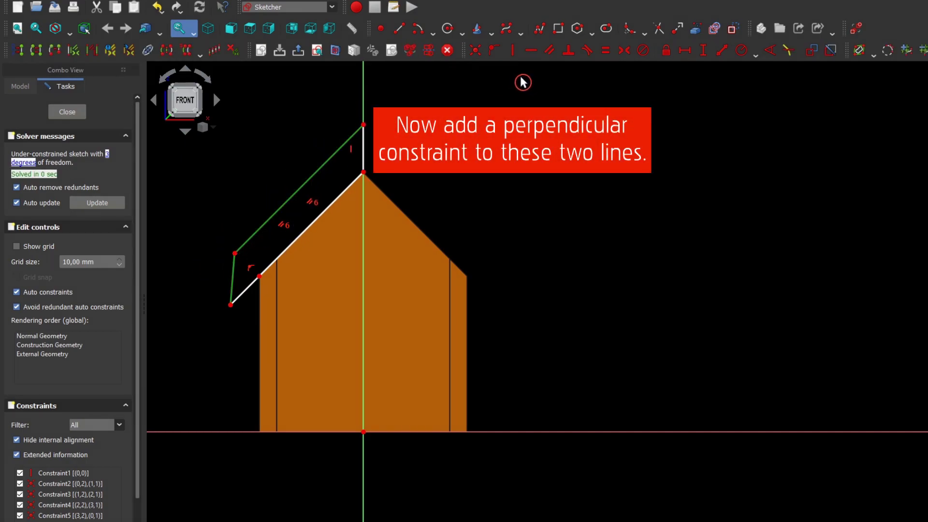
left_click(568, 50)
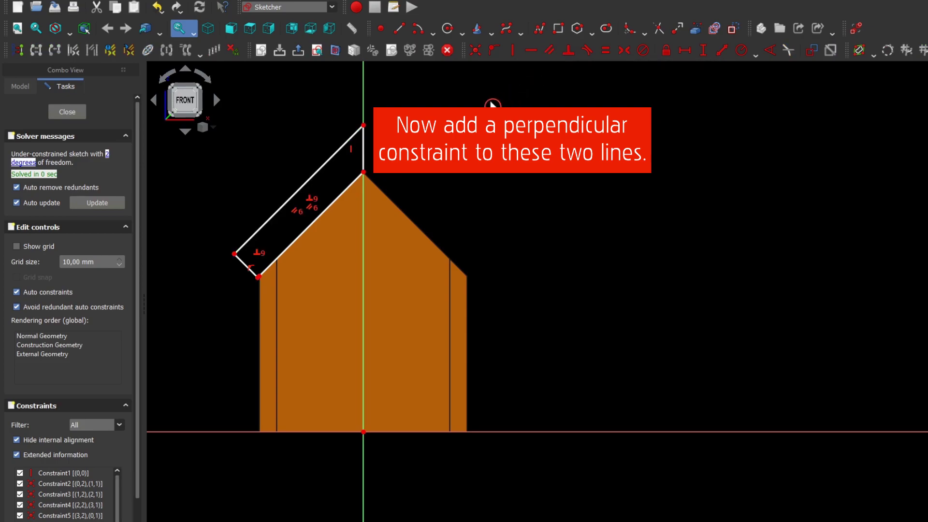
left_click_drag(256, 284, 200, 296)
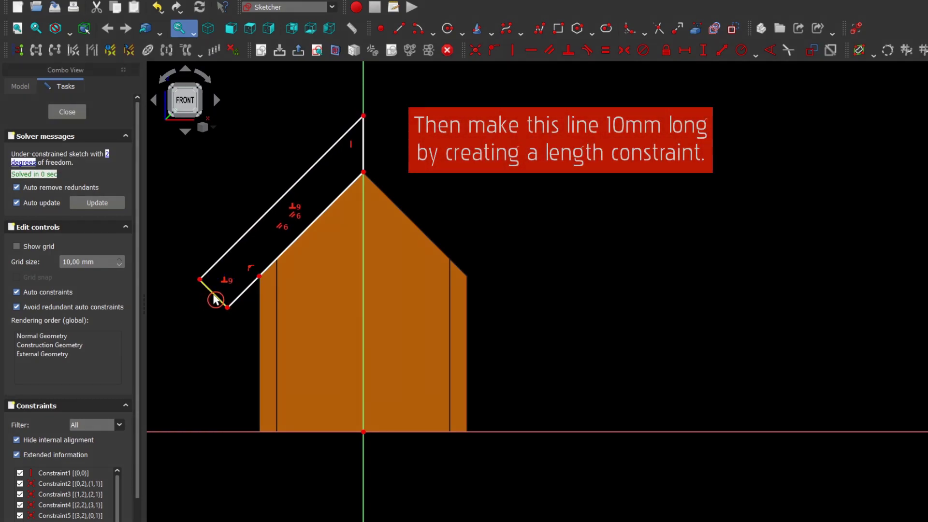
left_click(214, 300)
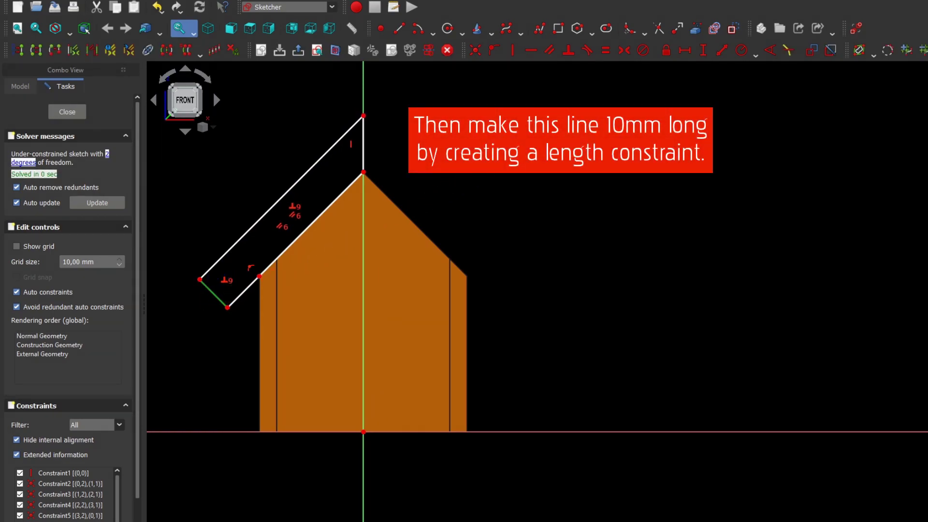
- Set the short end line's length to 10 mm
left_click(723, 53)
type("0")
key("Return")
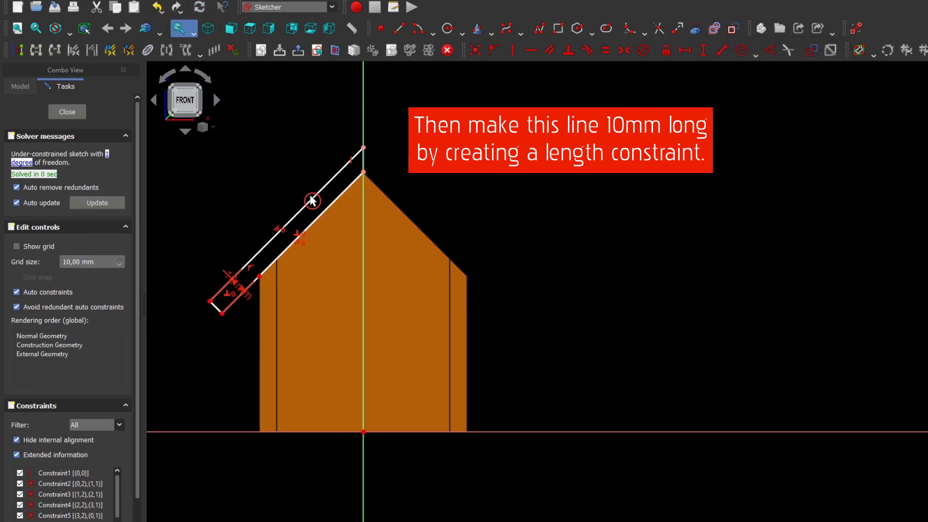
left_click_drag(242, 291, 218, 363)
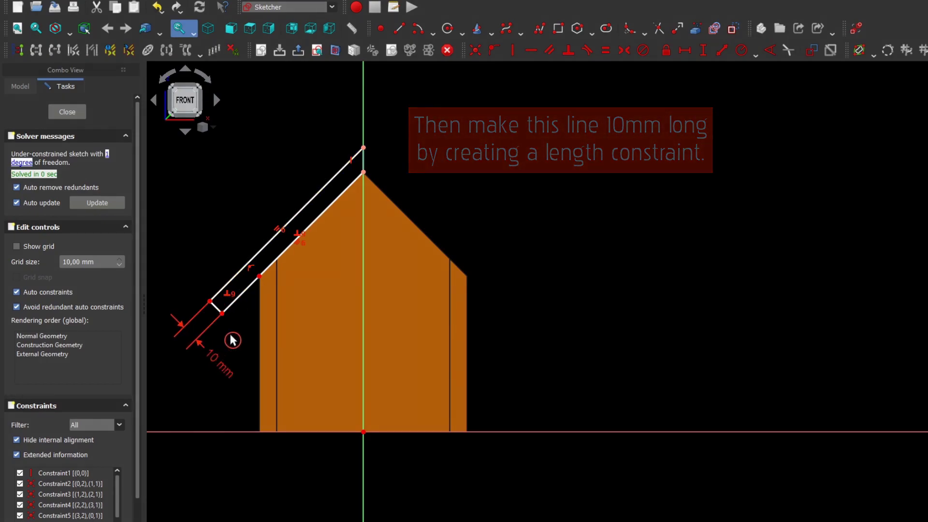
- Constrain the short line's two endpoints 20 mm apart and close the sketch
left_click(222, 314)
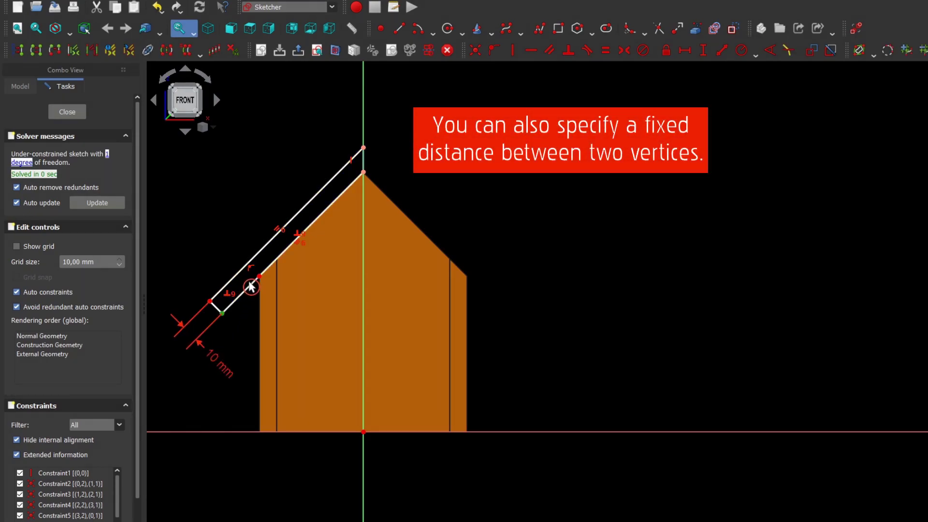
left_click(259, 276)
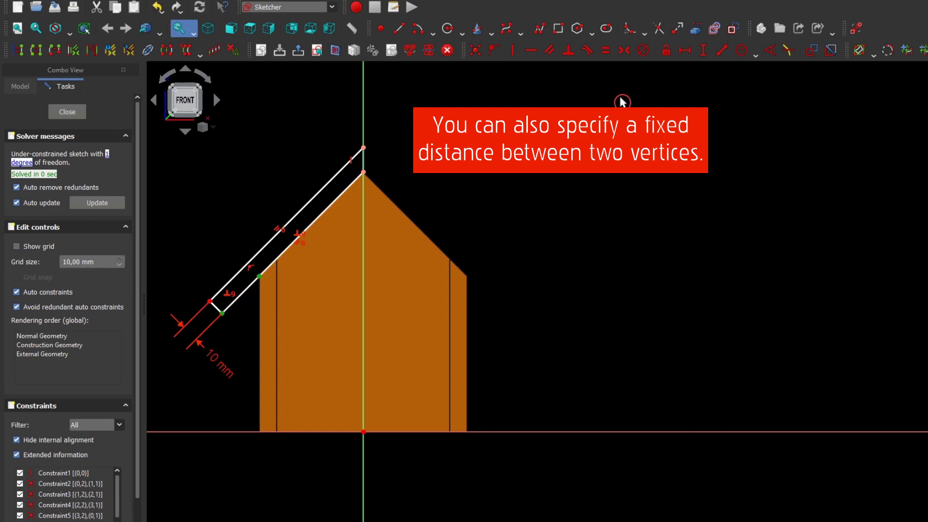
left_click(720, 54)
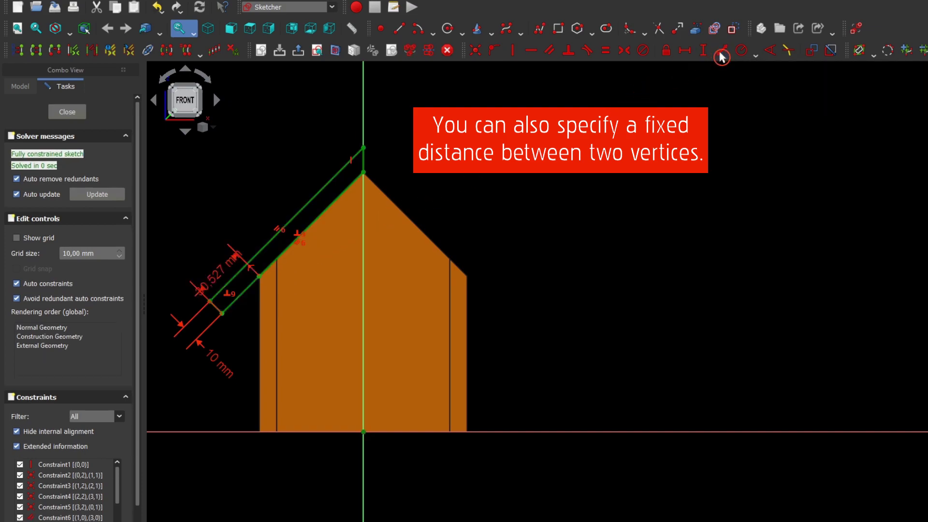
type("20")
key("Return")
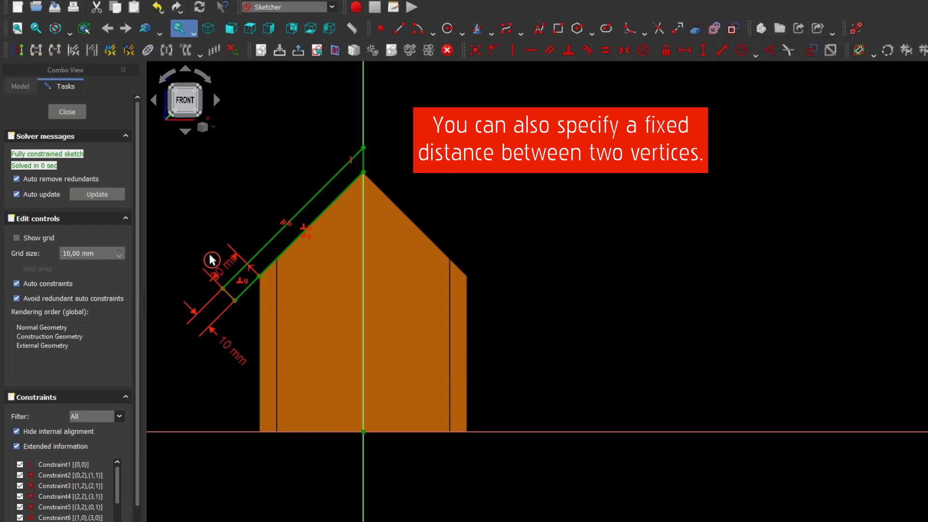
left_click_drag(224, 281, 279, 178)
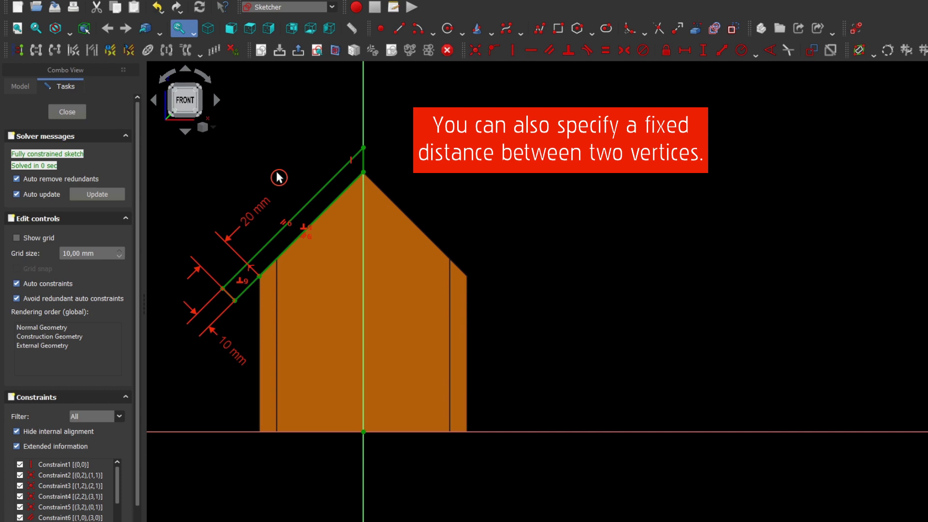
left_click(66, 112)
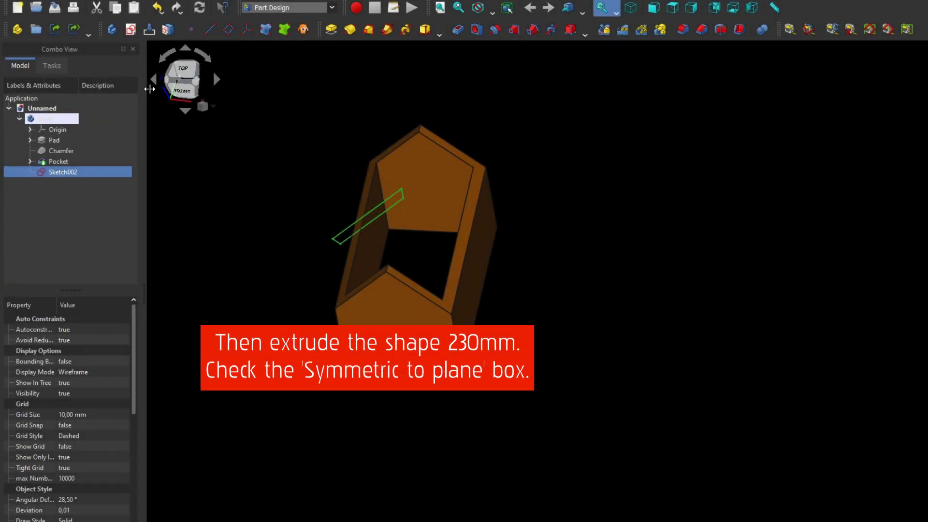
- Pad Sketch002 with a 230 mm length, symmetric to its plane
left_click(334, 33)
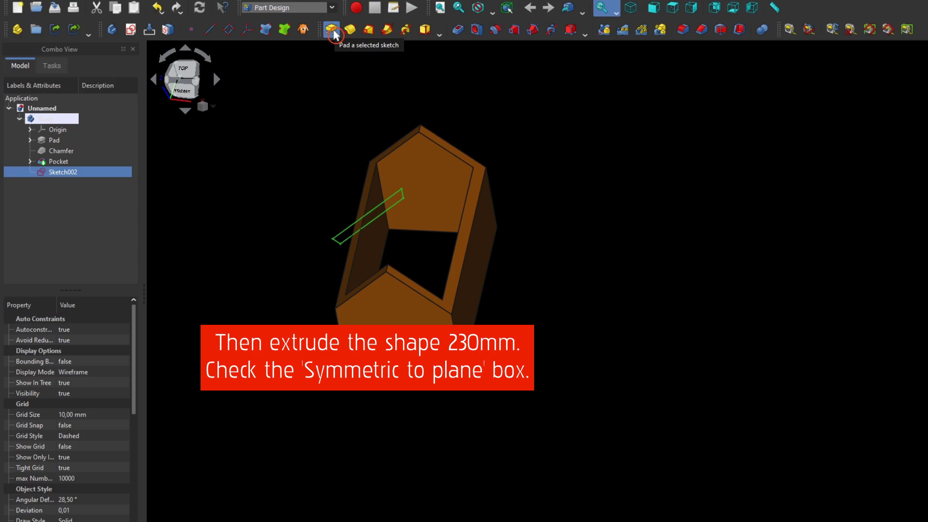
left_click(333, 33)
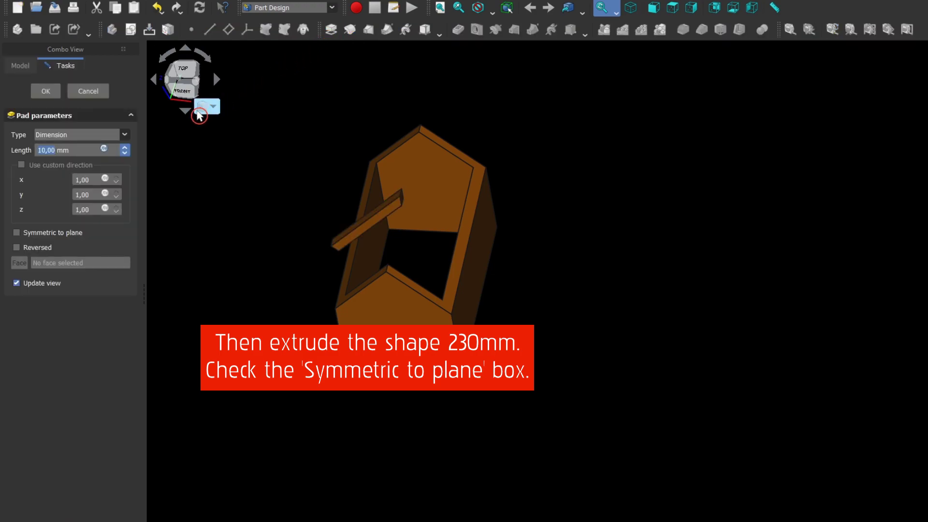
left_click(17, 233)
left_click(125, 147)
type("230")
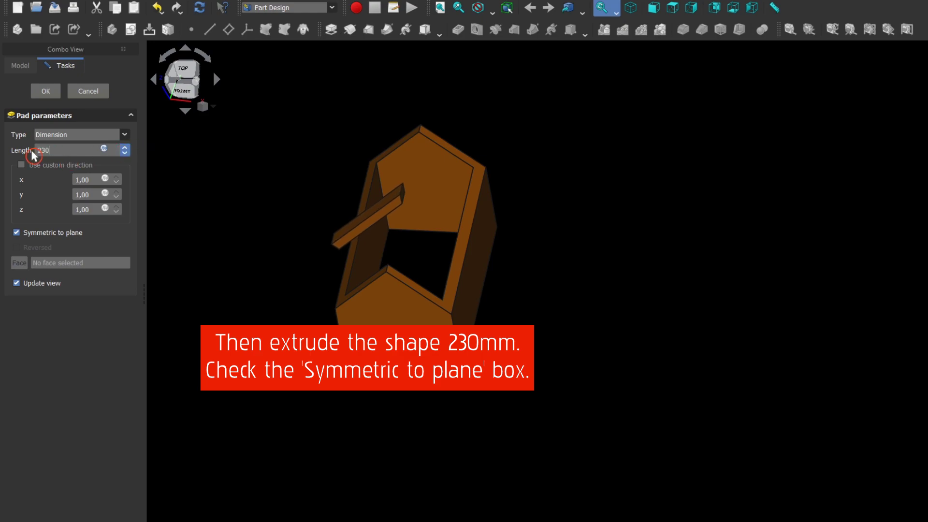
left_click(48, 96)
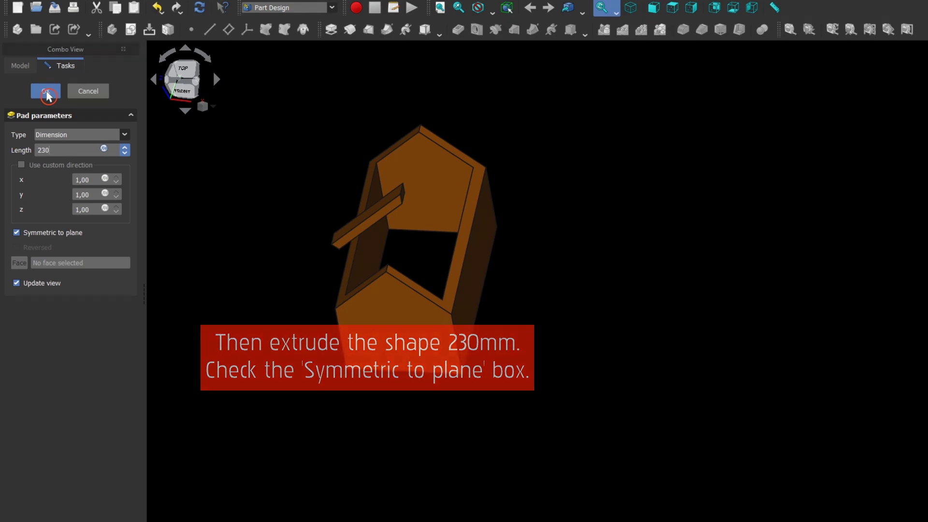
- Mirror roof panel Pad001 across the YZ plane
key("0")
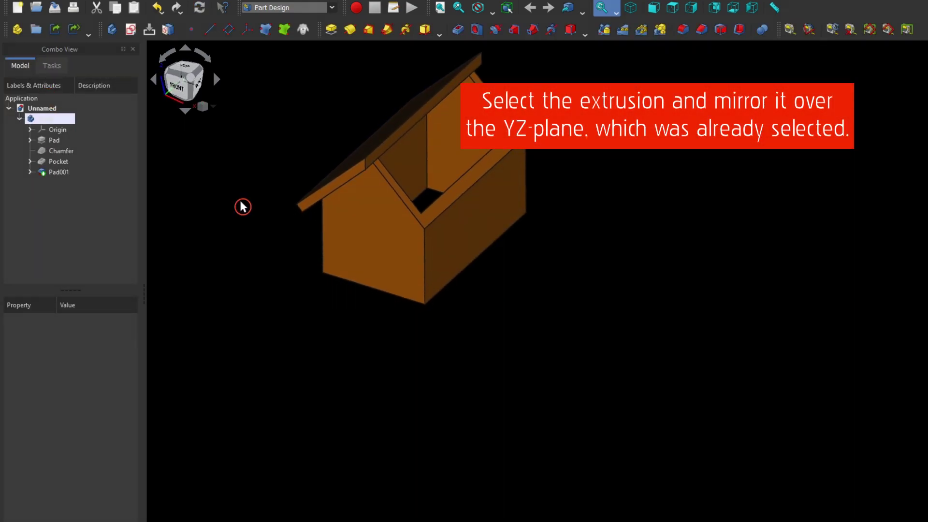
left_click(58, 173)
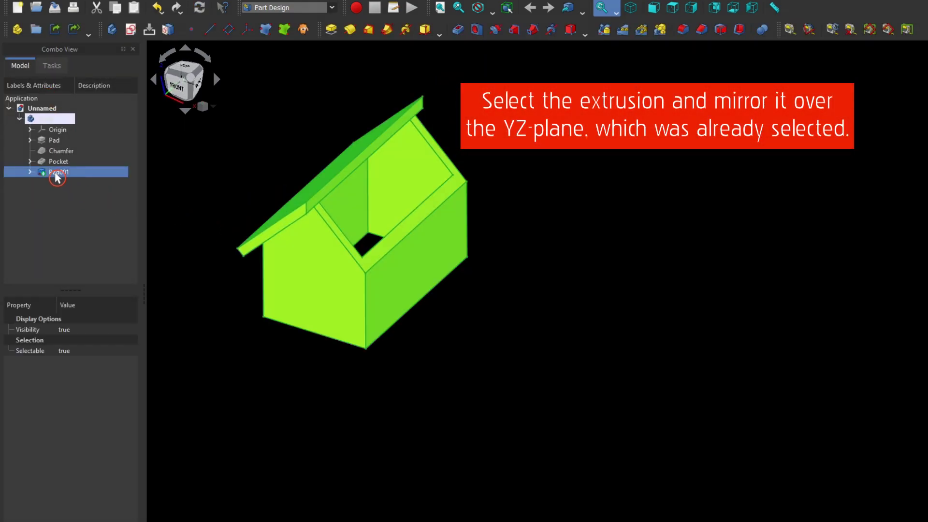
left_click(604, 31)
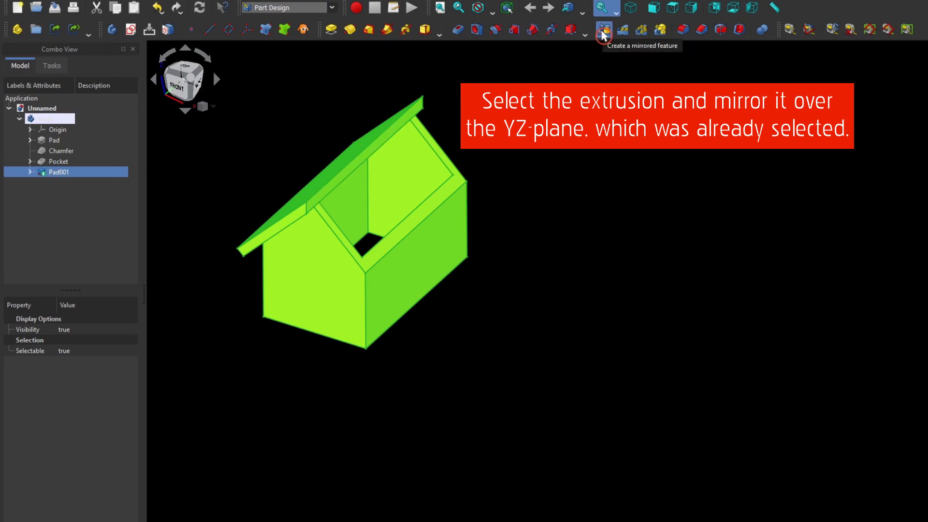
left_click(603, 32)
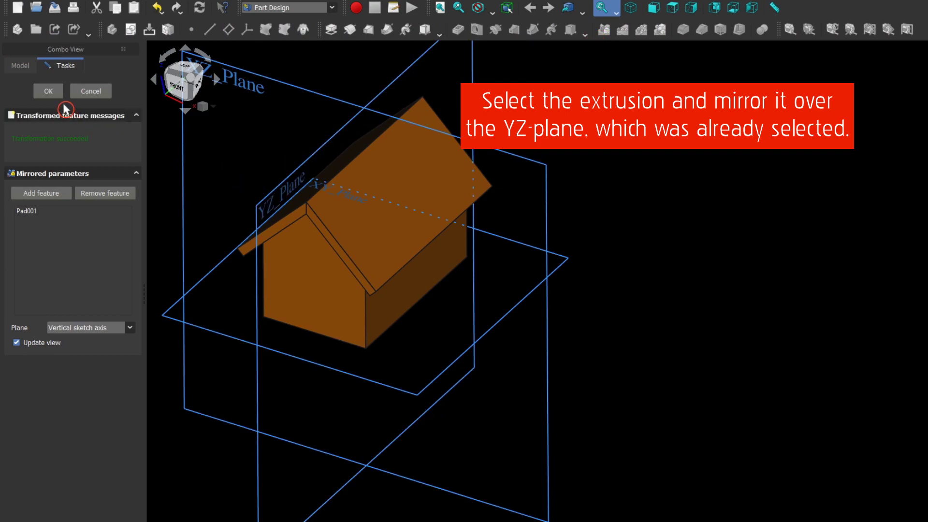
left_click(49, 92)
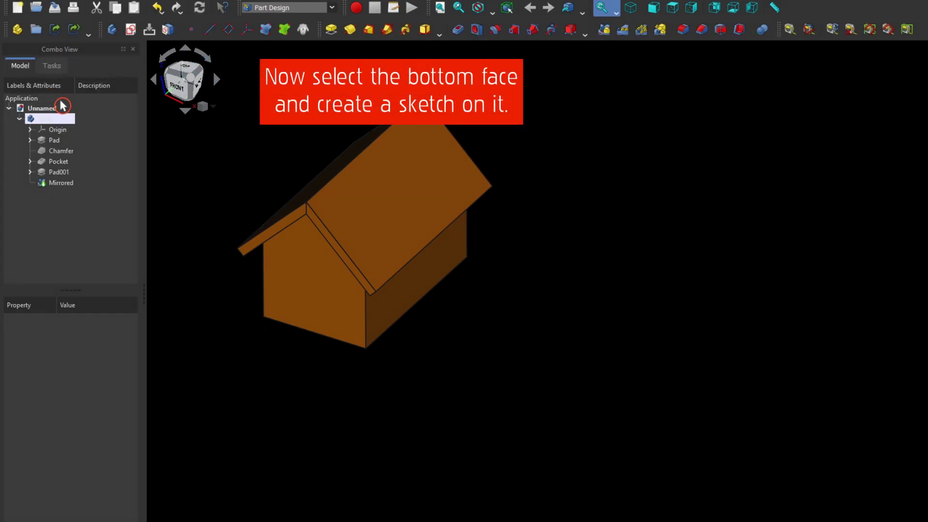
- Orbit below the house and start a sketch on its bottom face
mouse_move(458, 365)
middle_mouse_down()
mouse_move(508, 328)
mouse_move(534, 238)
mouse_move(504, 242)
middle_mouse_up()
scroll(301, 159, "up", 2)
left_click(270, 155)
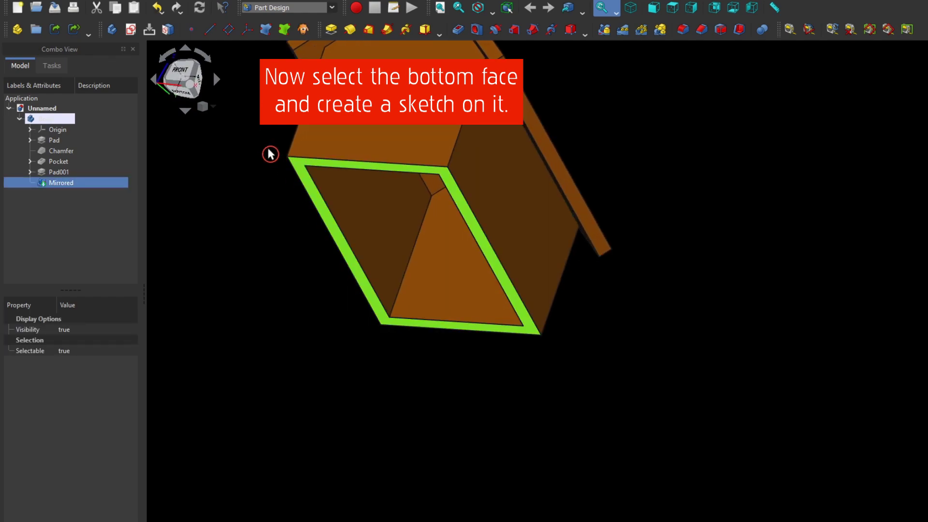
left_click(131, 32)
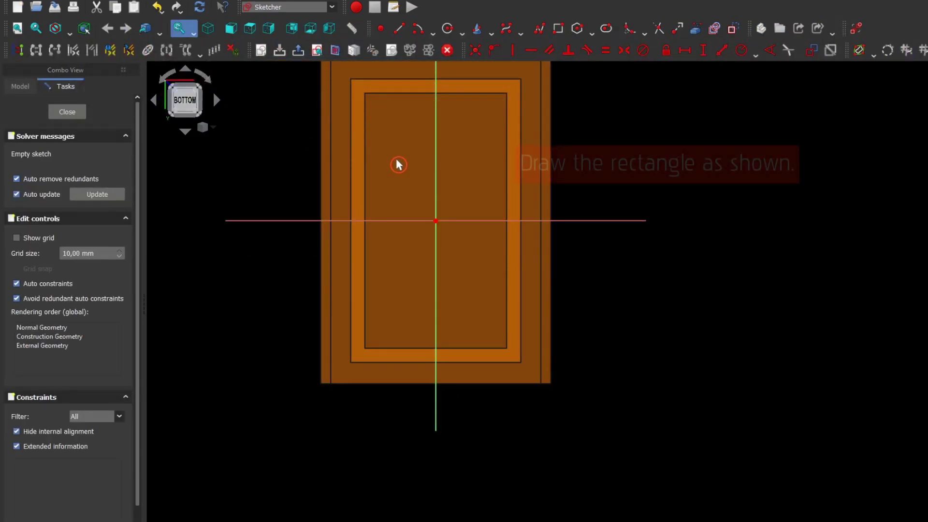
- Draw a rectangle and constrain it symmetric about the origin
left_click(556, 32)
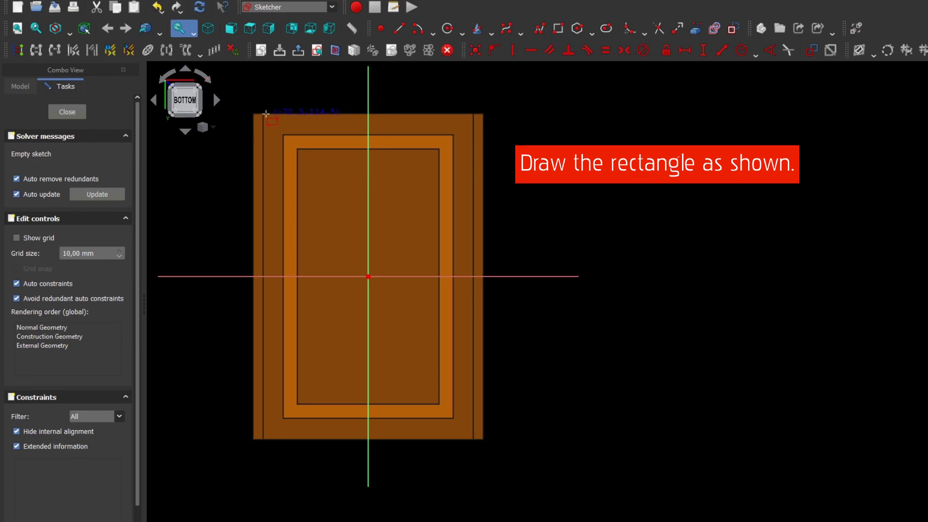
left_click(265, 114)
left_click(470, 437)
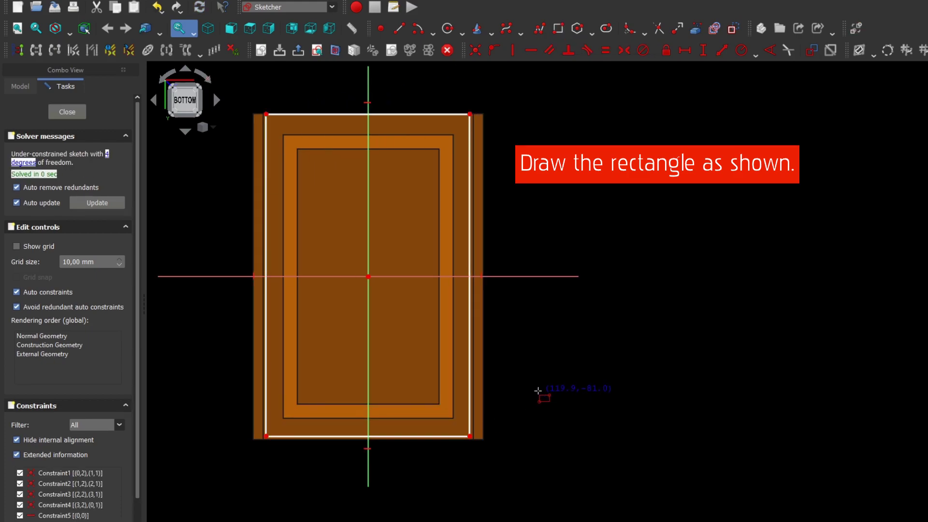
left_click(470, 437)
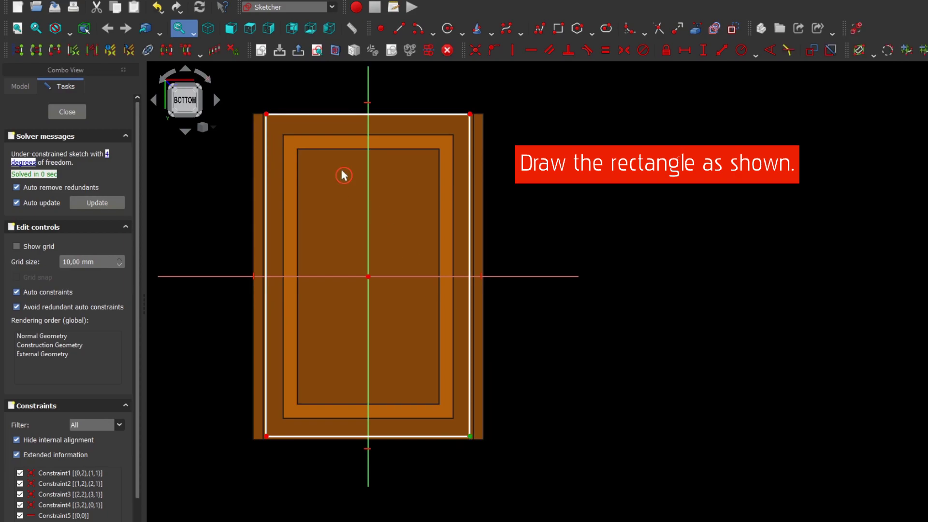
left_click(267, 115)
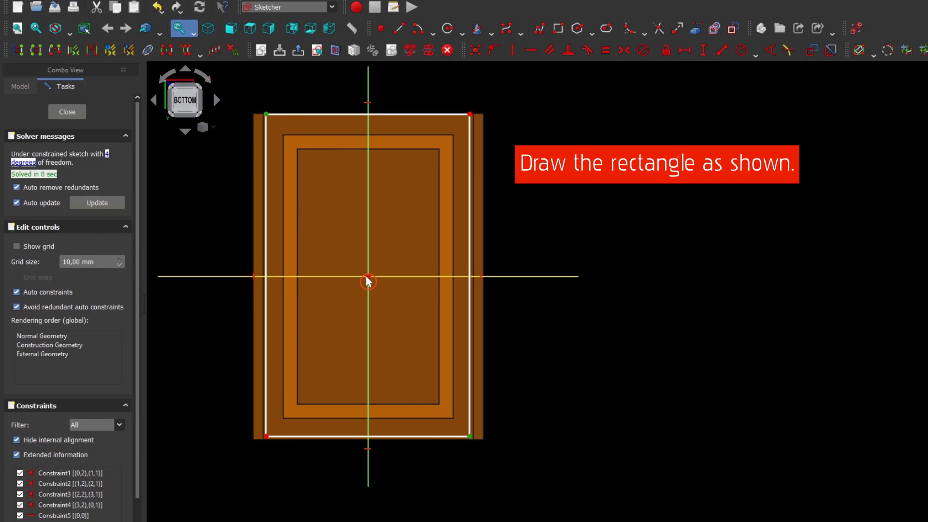
left_click(624, 50)
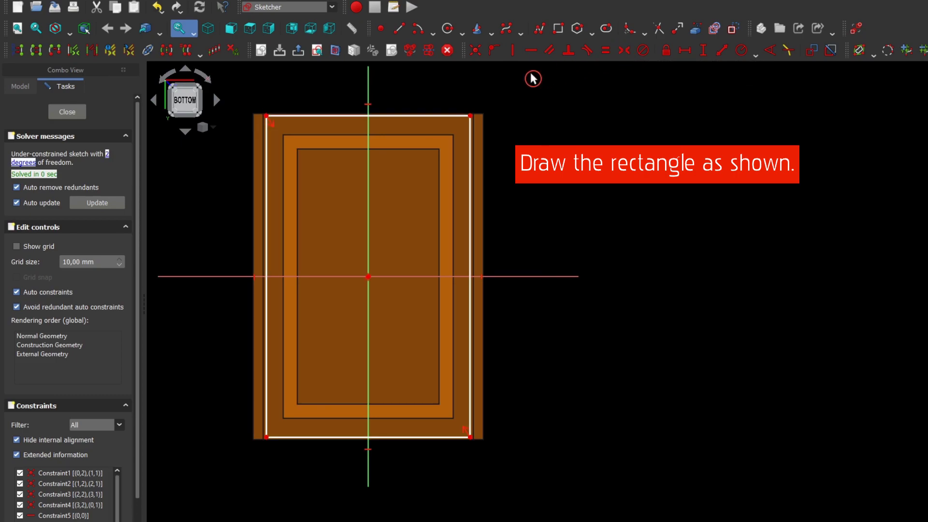
mouse_move(472, 116)
left_mouse_down()
mouse_move(452, 137)
mouse_move(464, 123)
left_mouse_up()
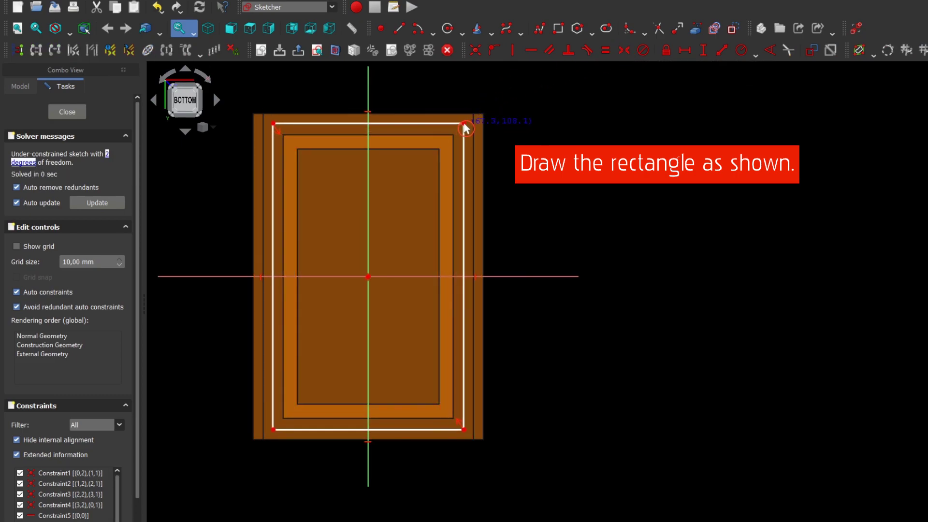
- Offset the rectangle 15 mm horizontally and vertically from the inner wall edge, then close
left_click(698, 34)
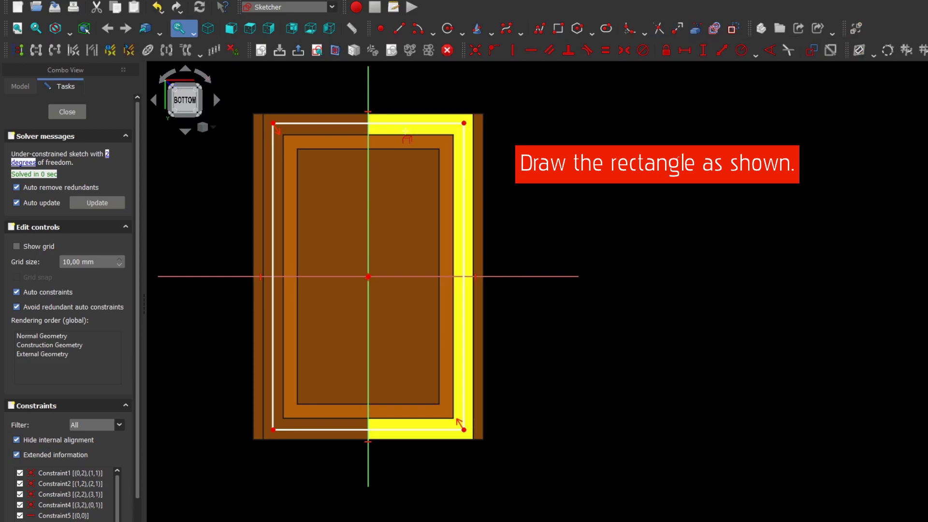
left_click(335, 134)
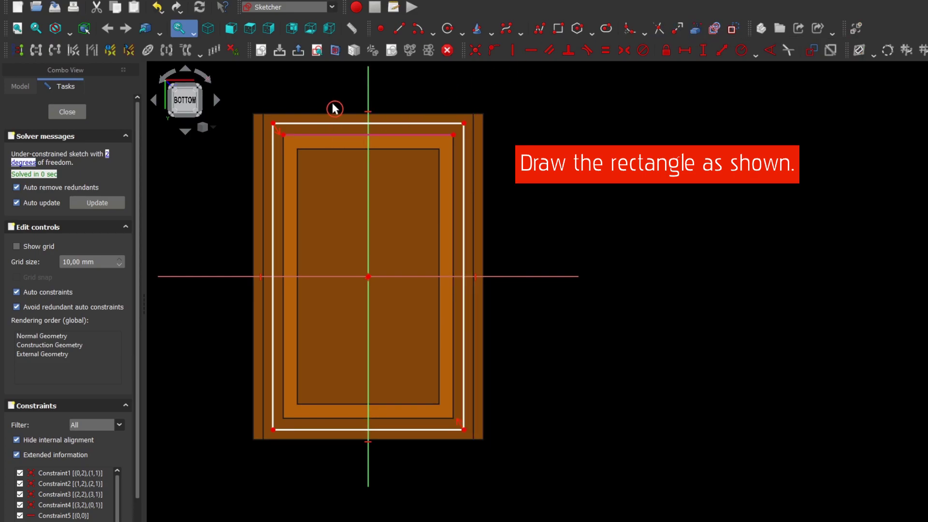
left_click(274, 124)
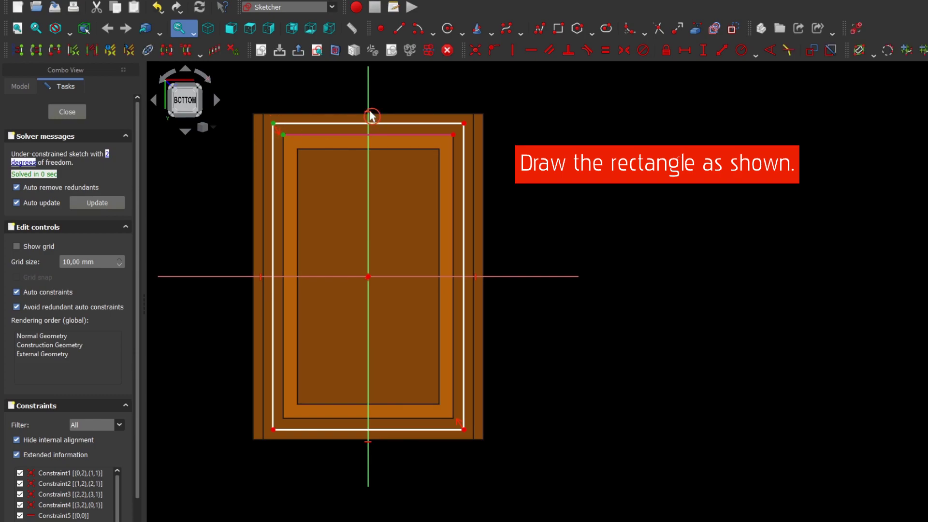
left_click(685, 50)
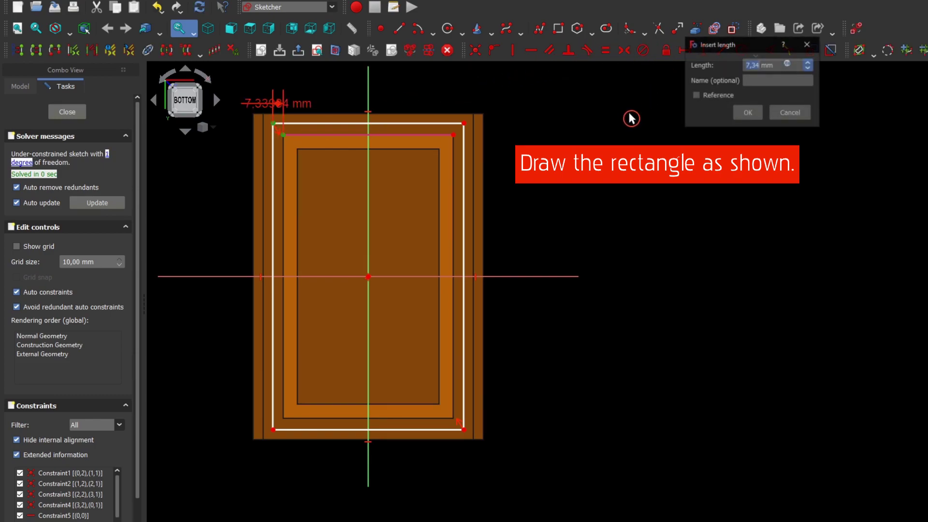
key("Return")
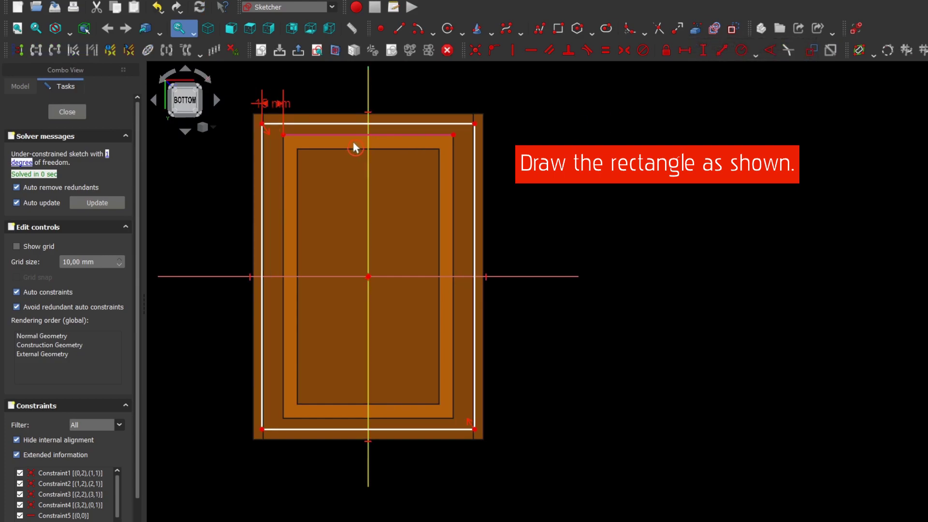
left_click(264, 131)
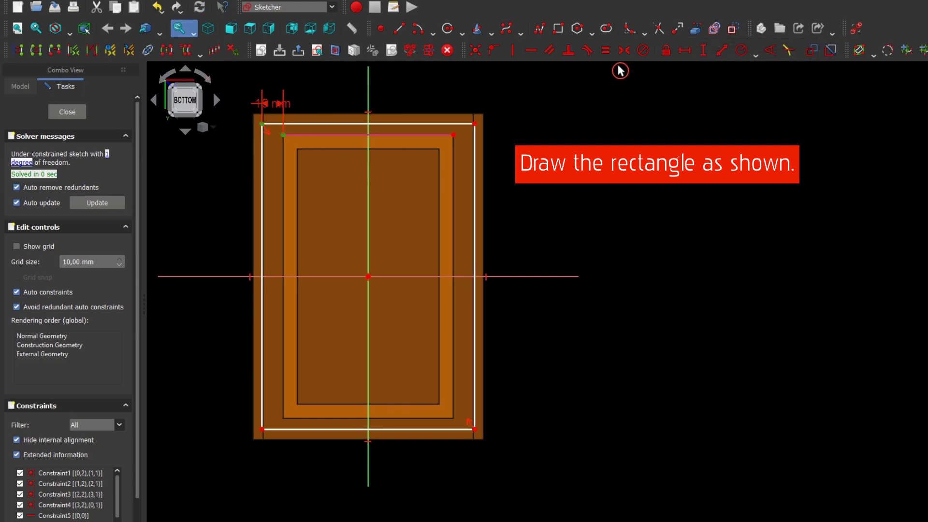
left_click(704, 50)
type("15")
key("Return")
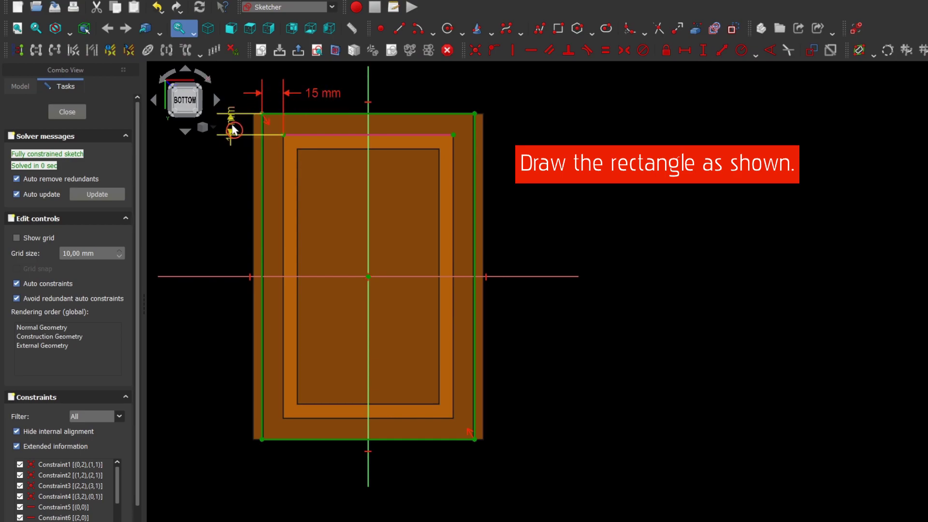
left_click_drag(232, 124, 226, 191)
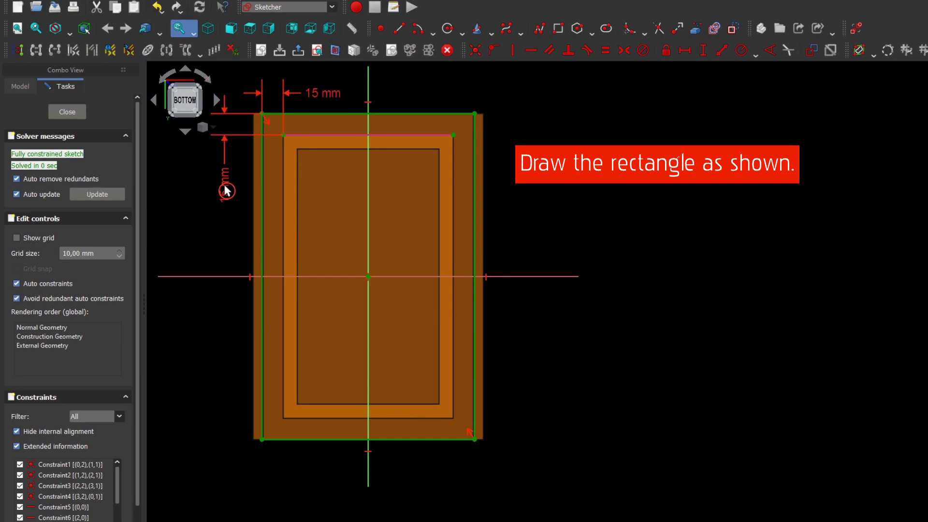
left_click(67, 113)
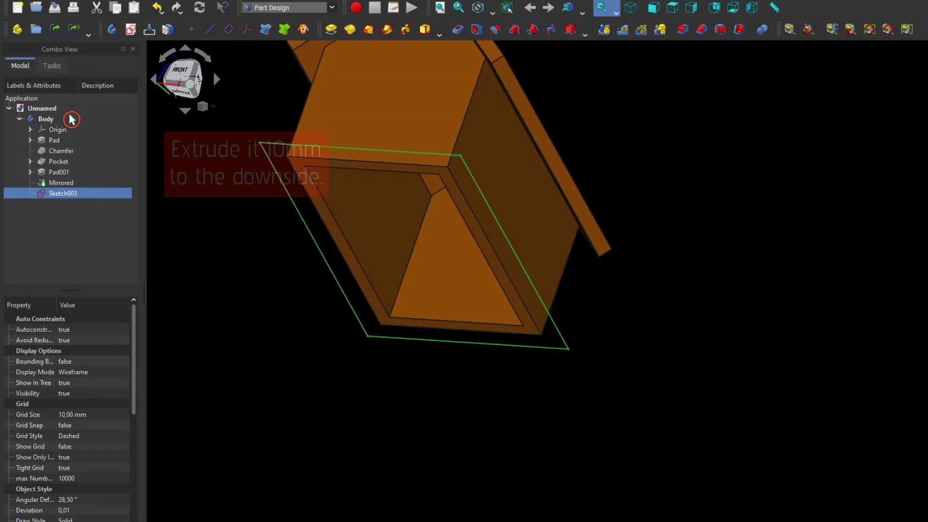
- Pad Sketch003 by 10 mm to form the Pad002 floor plate under the house
left_click(331, 29)
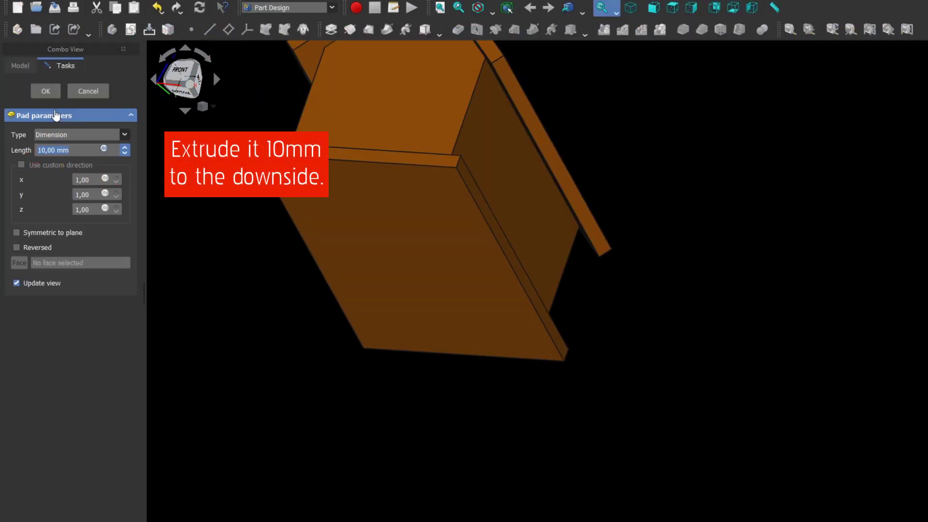
left_click(50, 95)
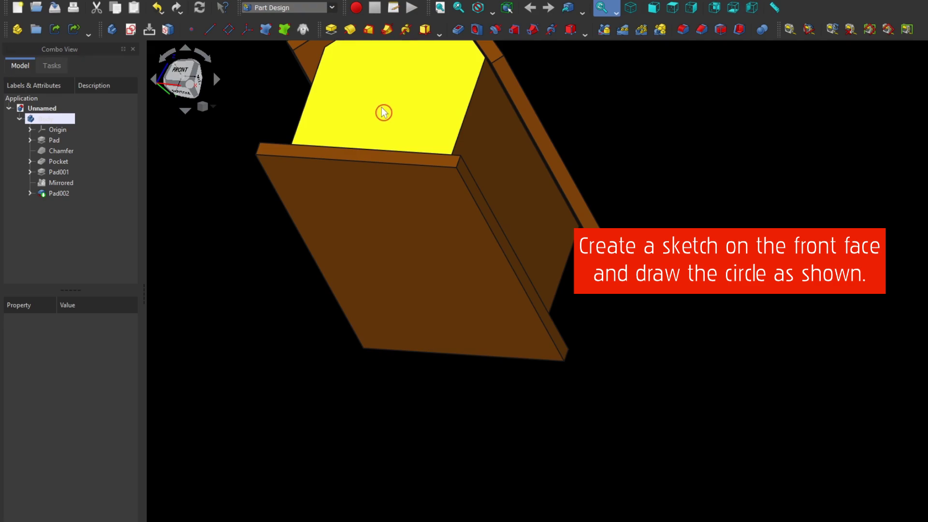
- Start a sketch on the house's front face and draw a circle centred on the vertical axis
left_click(379, 113)
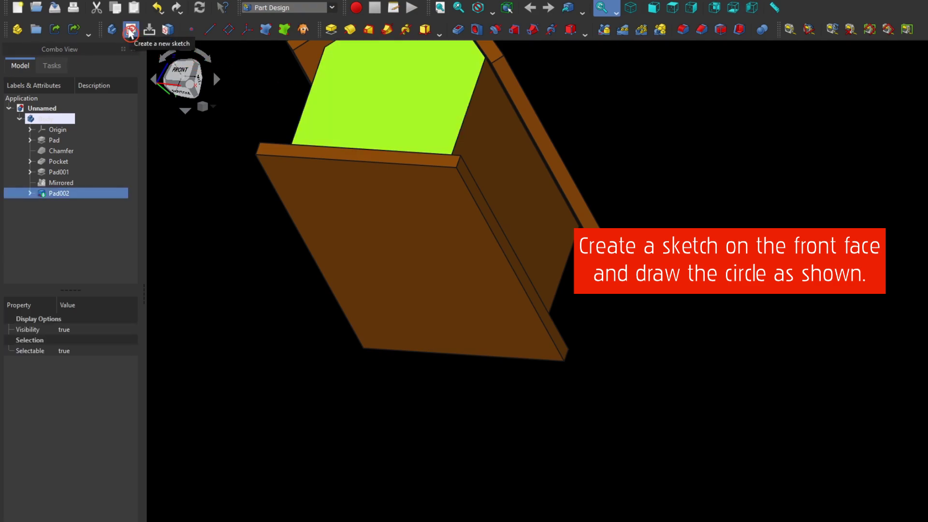
left_click(130, 32)
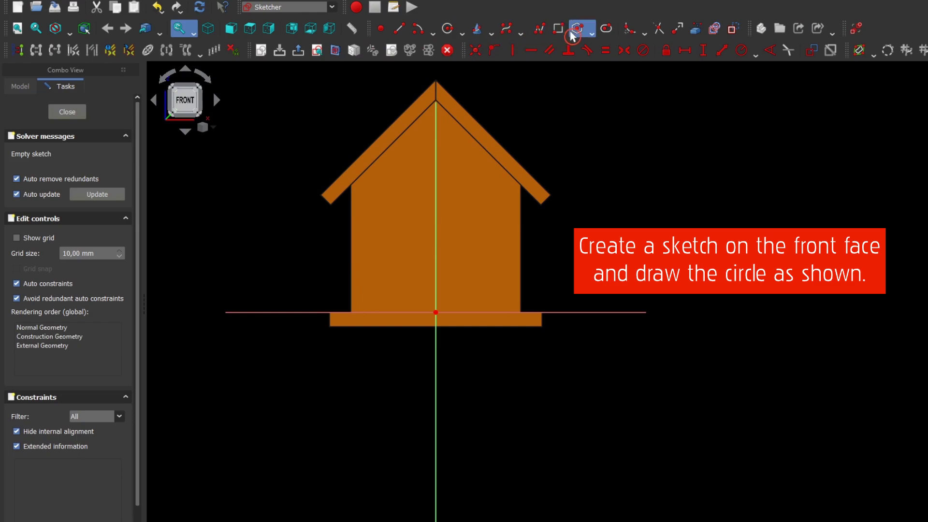
left_click(449, 30)
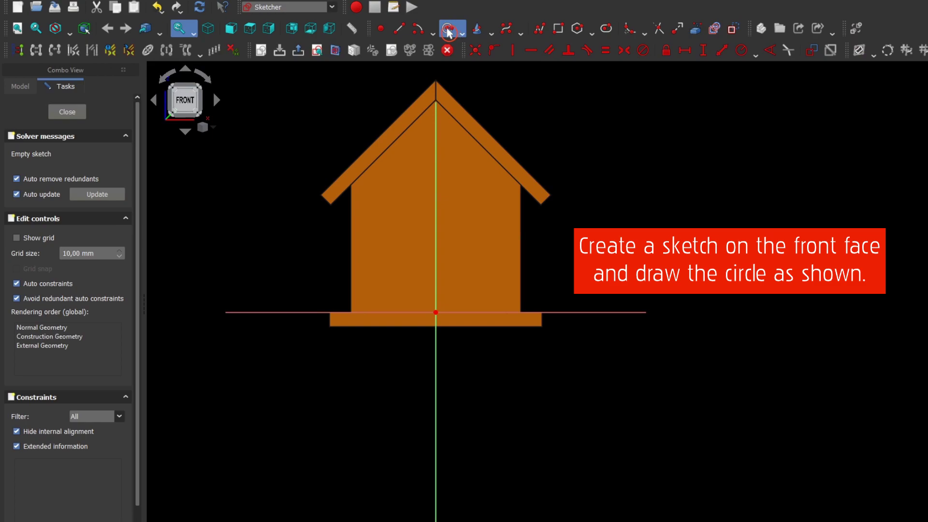
left_click(436, 194)
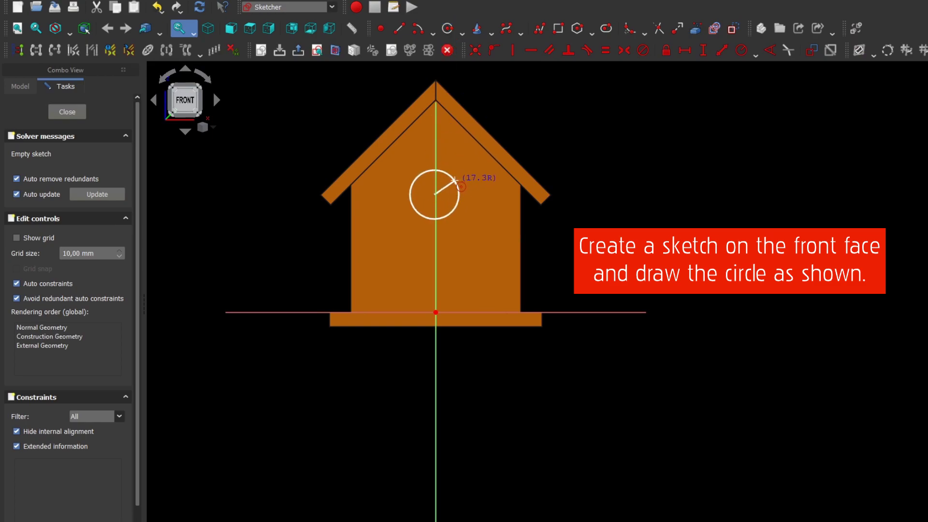
left_click(453, 177)
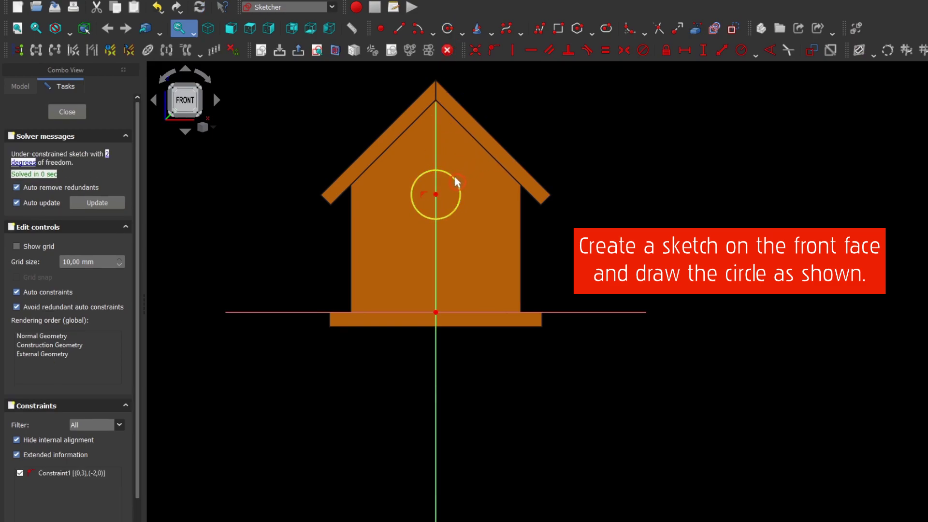
- Constrain the circle to radius 15 mm, centred 100 mm above the origin, and close Sketch004
left_click(456, 181)
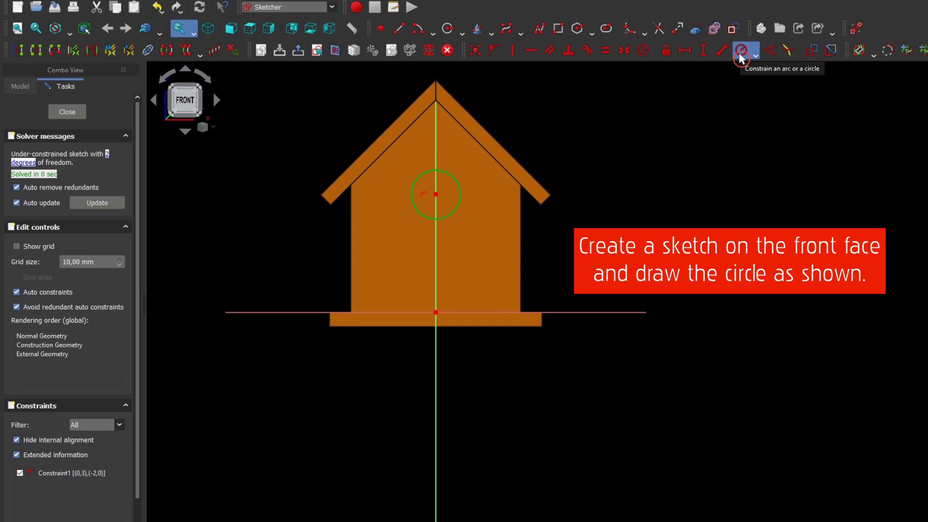
left_click(741, 54)
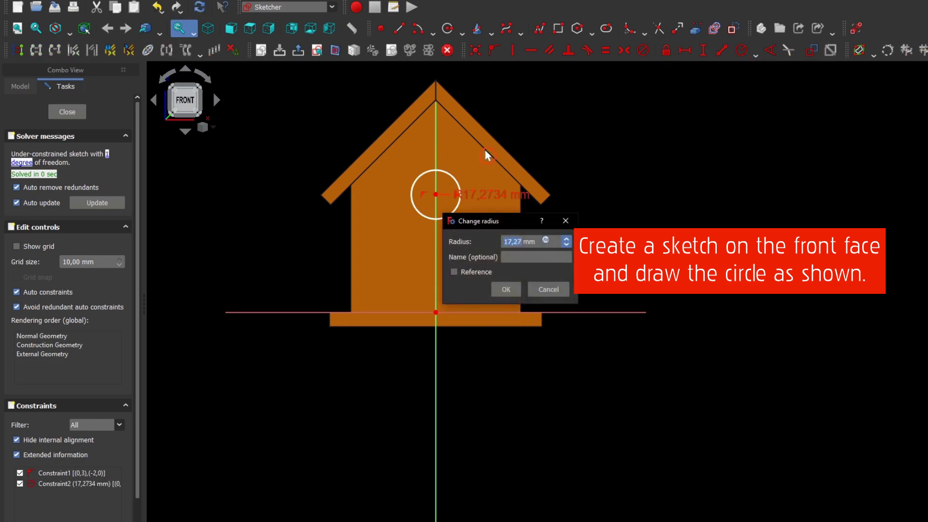
key("Return")
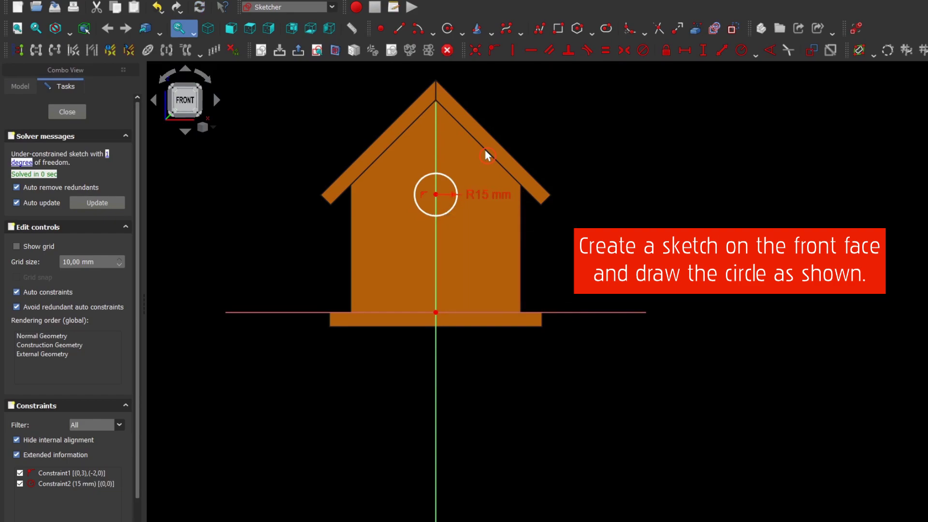
left_click(436, 195)
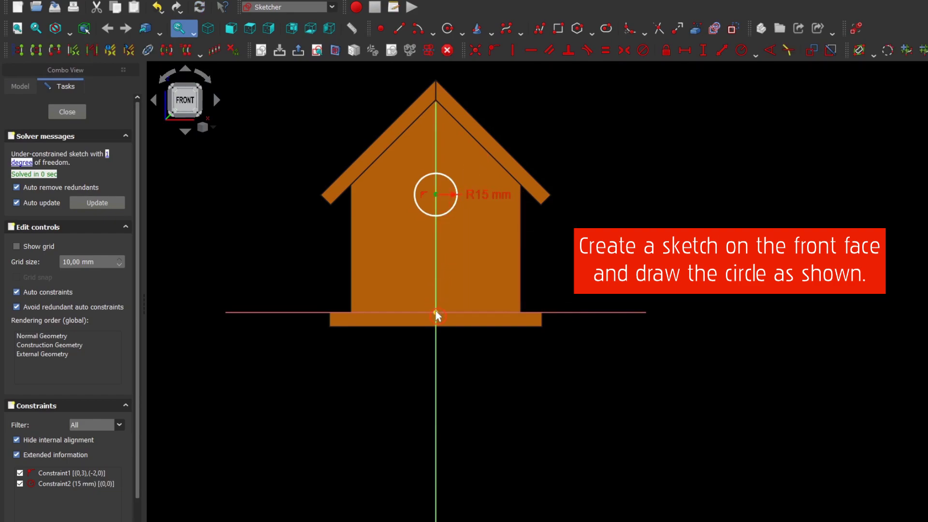
left_click(703, 52)
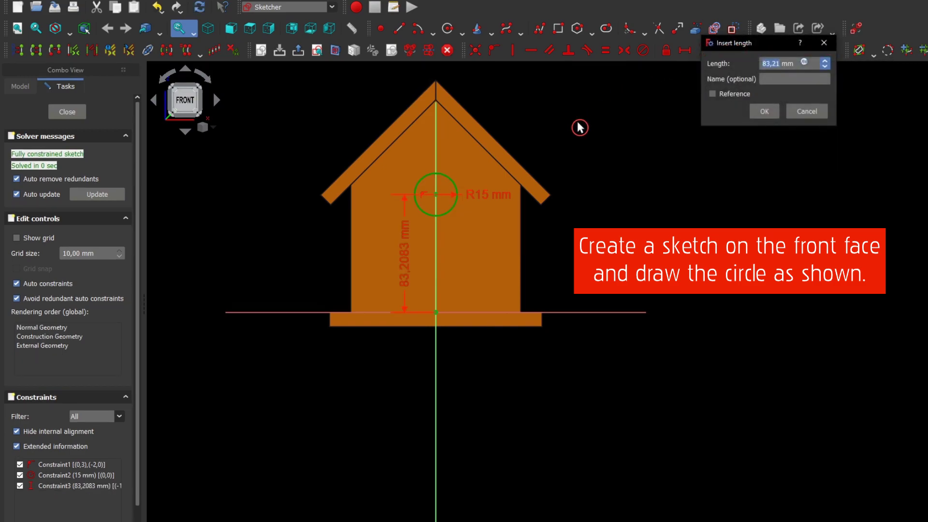
type("100")
key("Return")
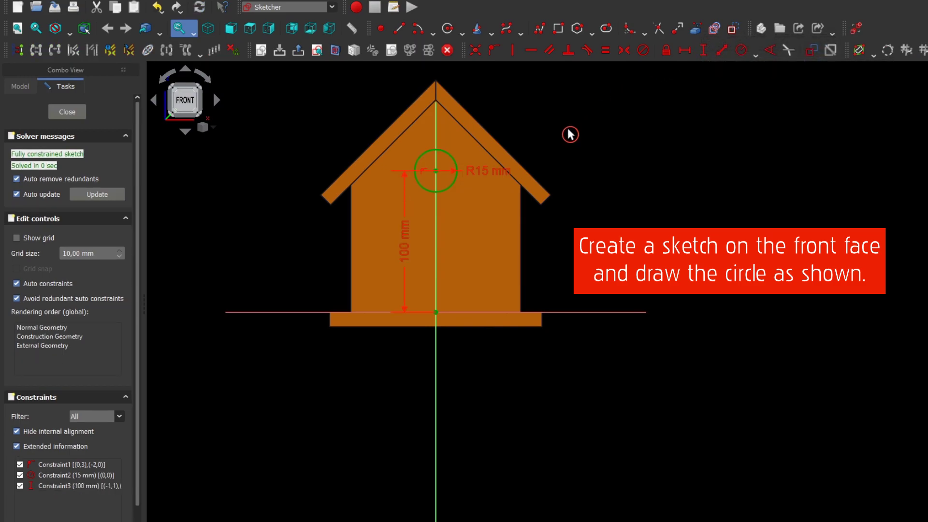
left_click(68, 111)
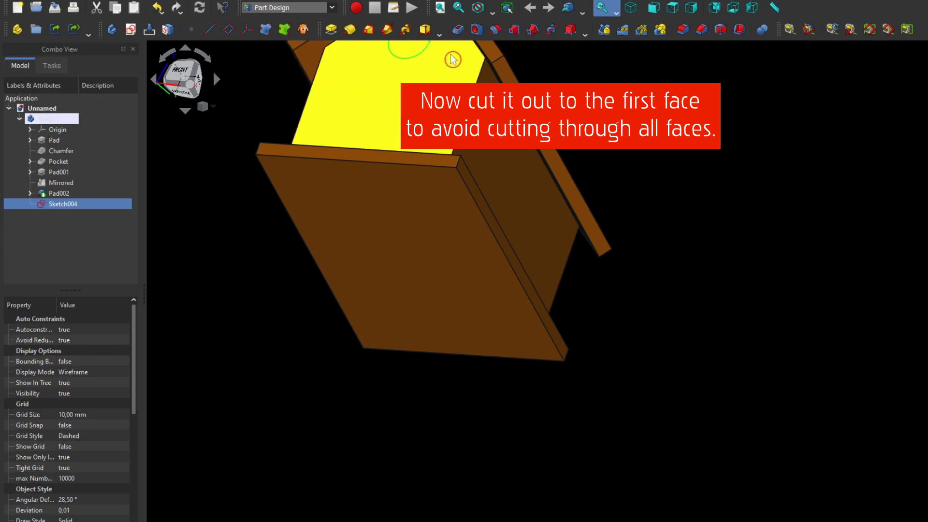
- Pocket the circle sketch 'To first' as Pocket001, cutting the entrance hole through the front wall
middle_click_drag(492, 46, 434, 82)
left_click(458, 32)
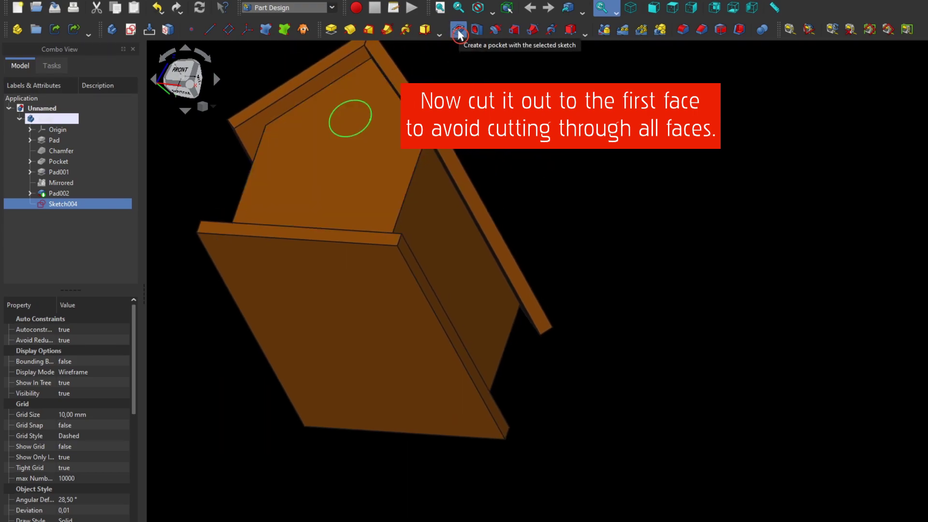
left_click(458, 32)
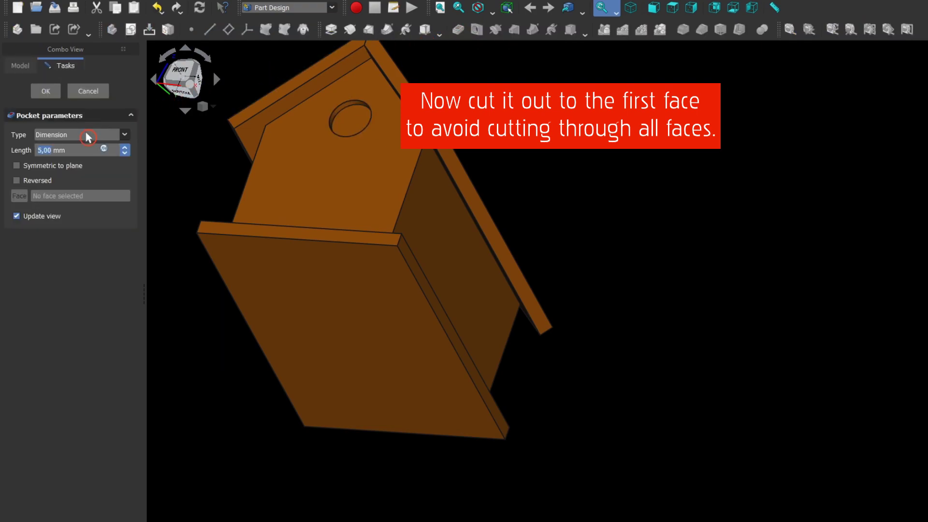
left_click(88, 136)
left_click(56, 164)
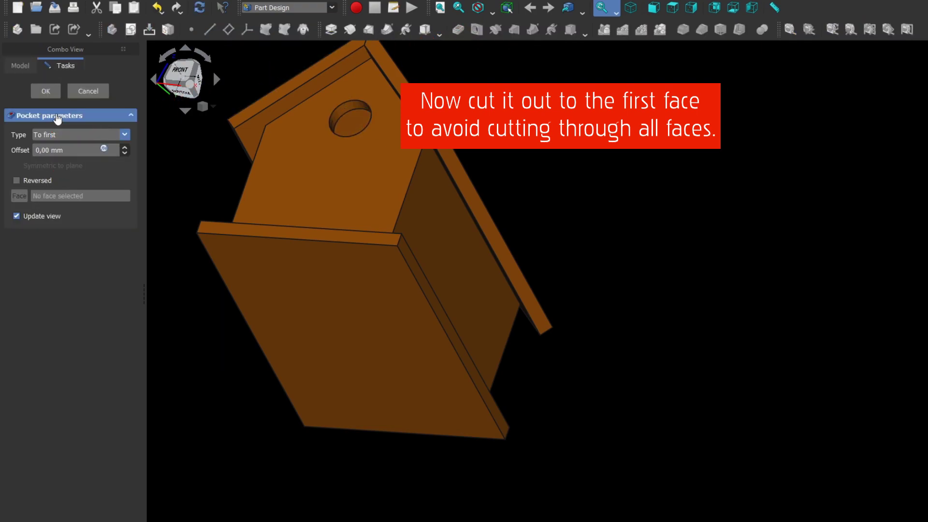
left_click(47, 93)
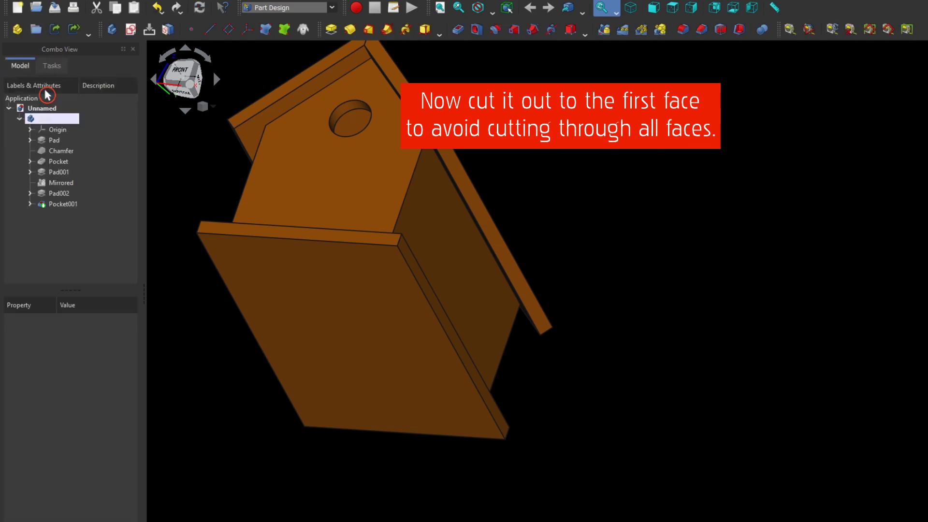
mouse_move(516, 156)
middle_mouse_down()
mouse_move(537, 199)
mouse_move(527, 214)
middle_mouse_up()
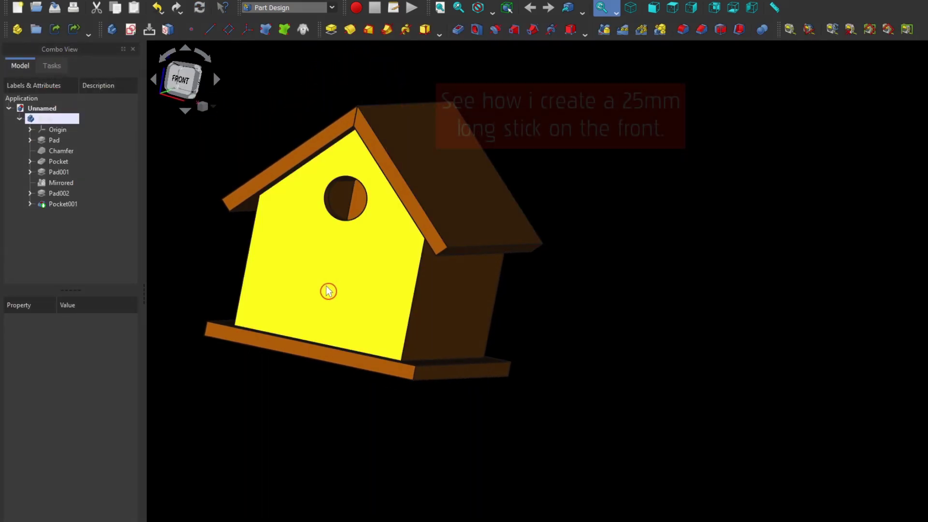
- Start a sketch on the front face and draw a small circle low on the vertical axis
left_click(328, 290)
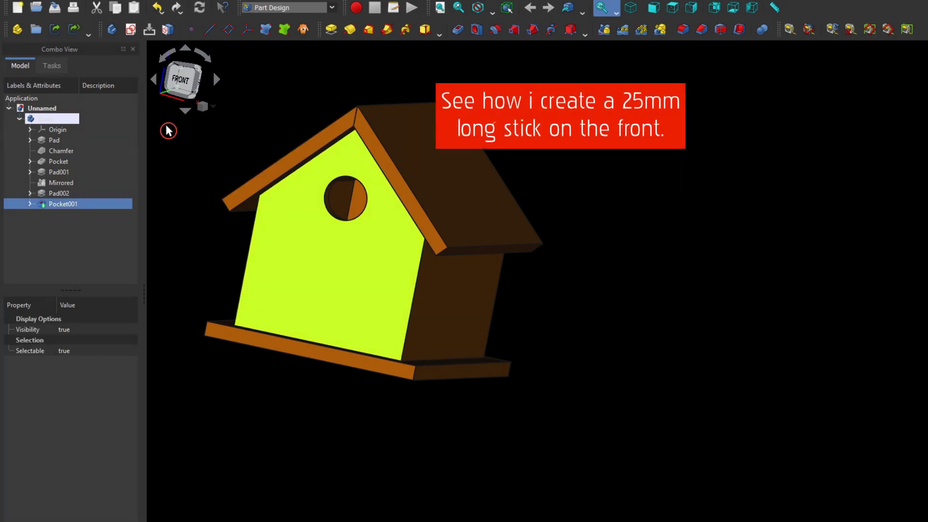
left_click(130, 30)
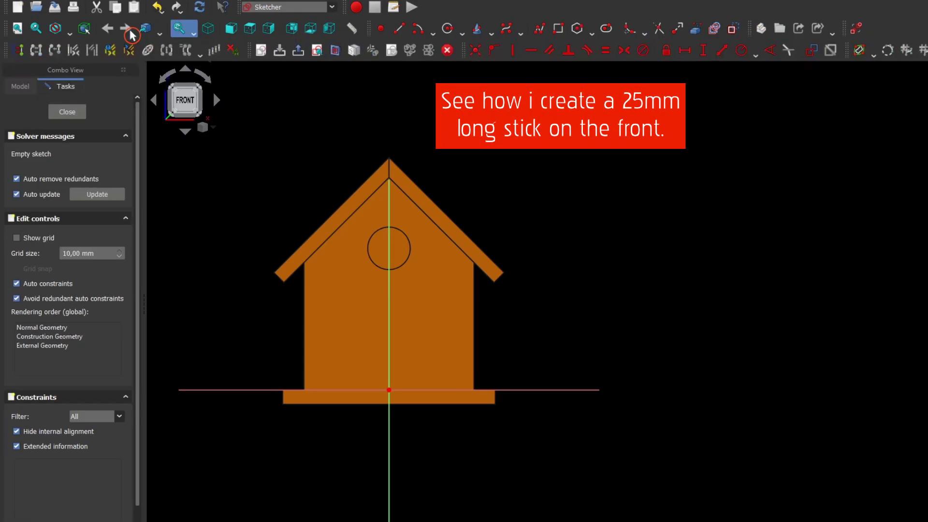
left_click(448, 29)
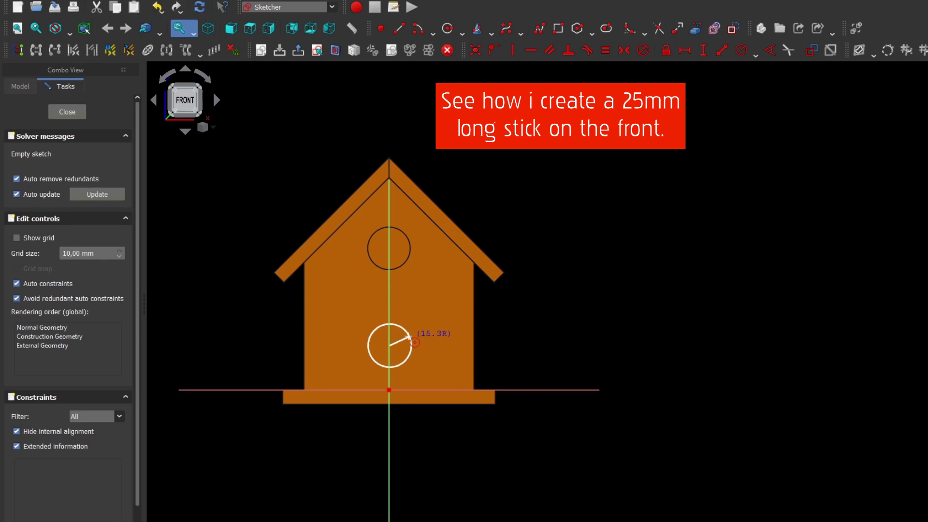
left_click(406, 344)
- Constrain the small circle to radius 5 mm, centred 25 mm above the origin, and close the sketch
left_click(539, 222)
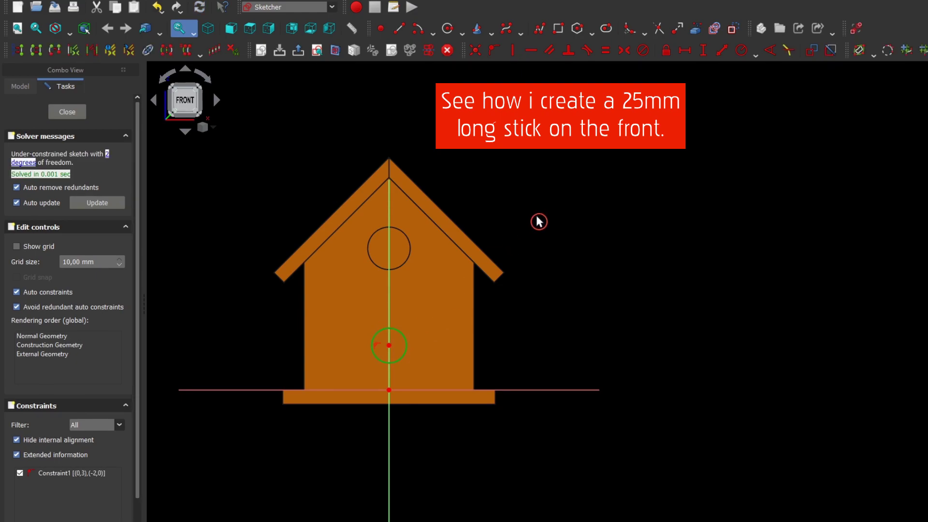
left_click(741, 49)
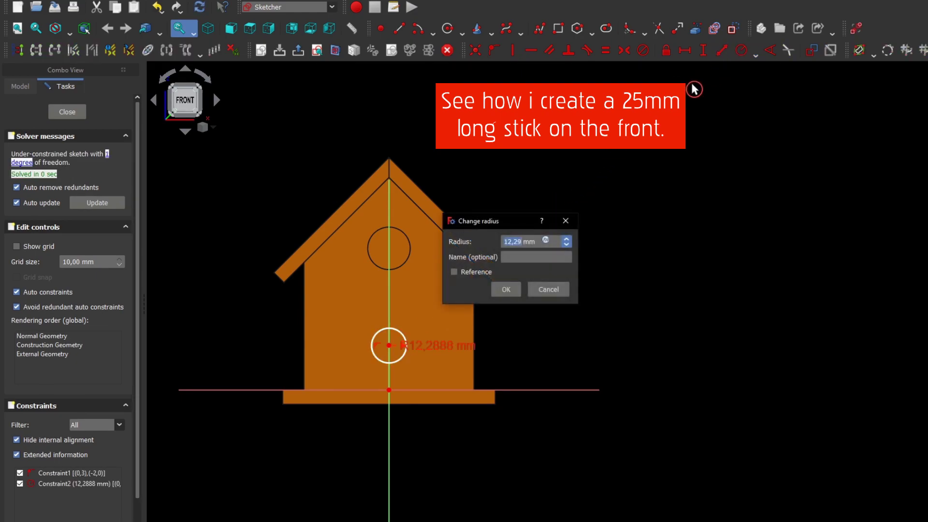
type("5")
key("Return")
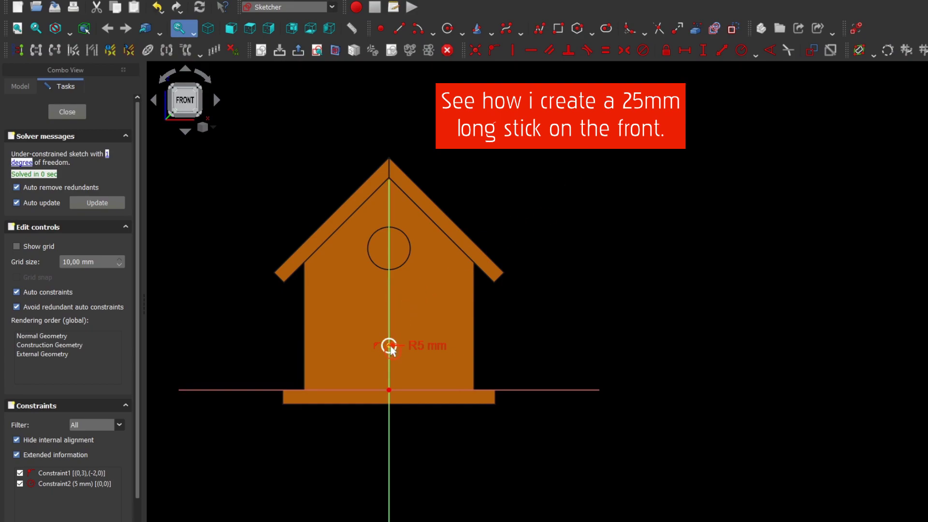
left_click(390, 346)
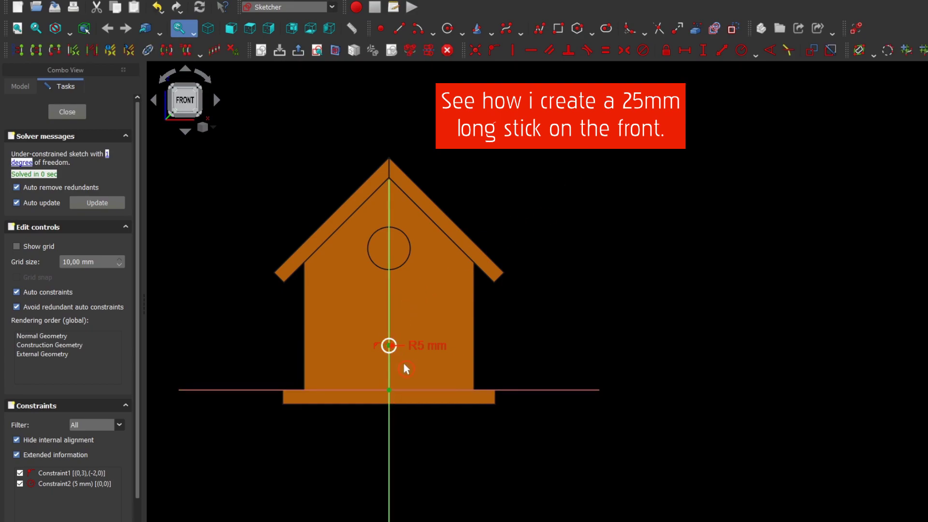
left_click(704, 50)
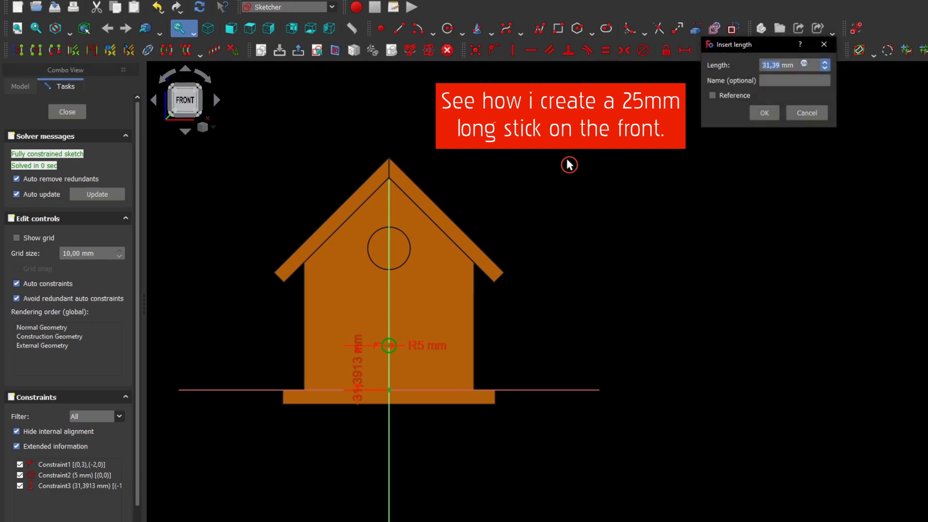
type("25")
key("Return")
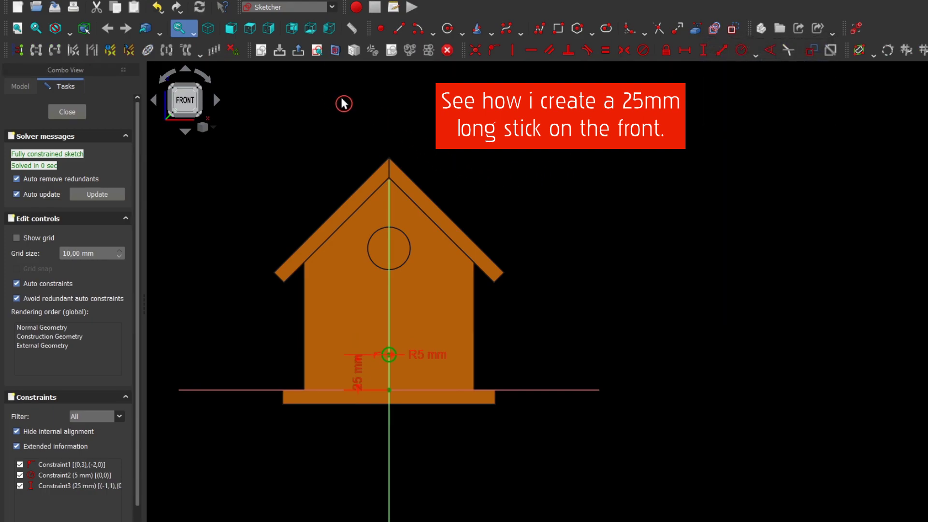
left_click(300, 53)
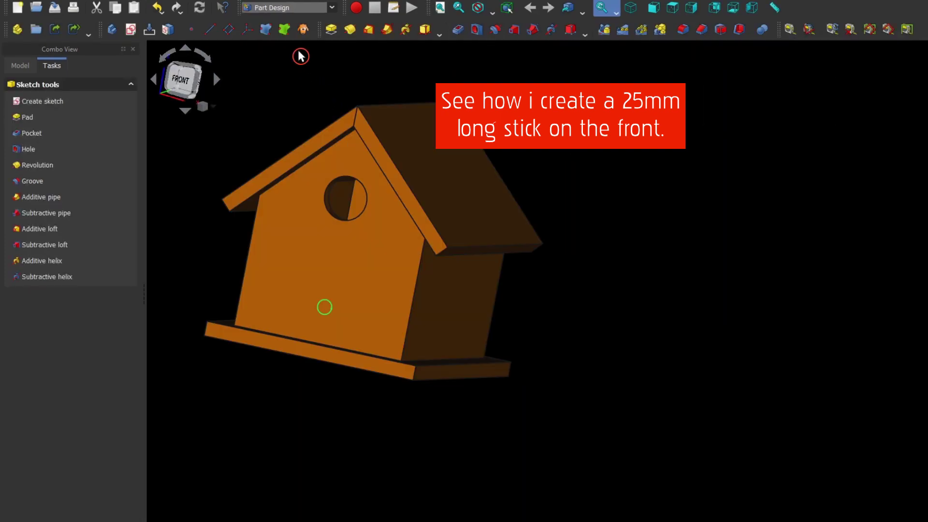
- Pad the small circle sketch 25 mm outward as the perch stick
left_click(27, 117)
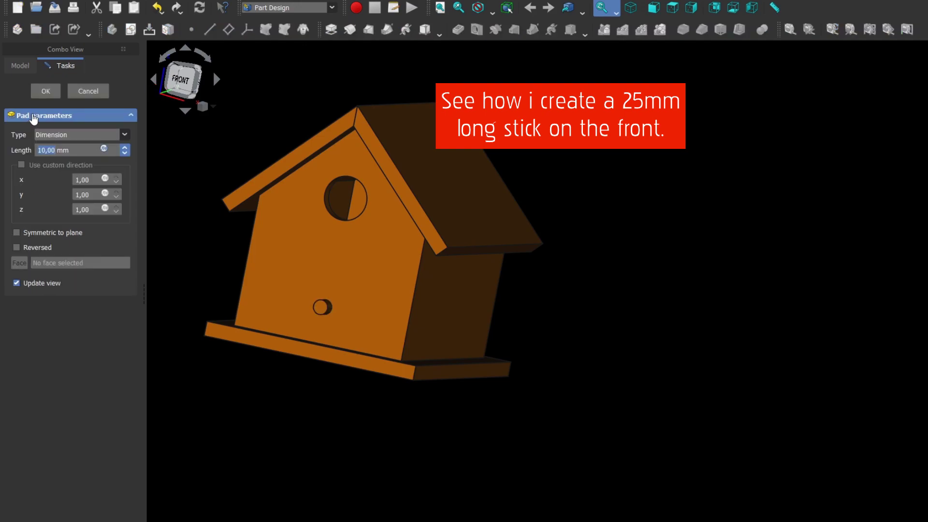
type("25")
key("Return")
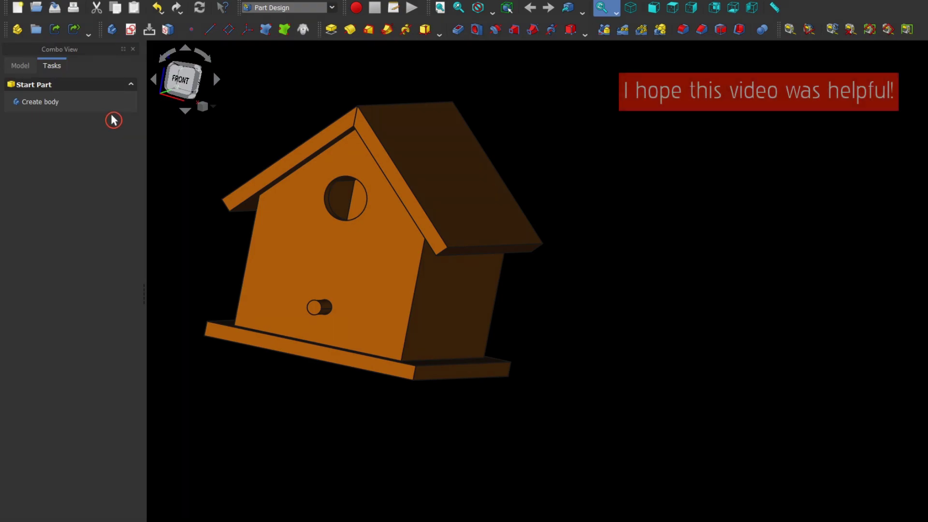
- Switch the view to perspective projection and orbit the finished birdhouse
left_click(212, 106)
left_click(220, 124)
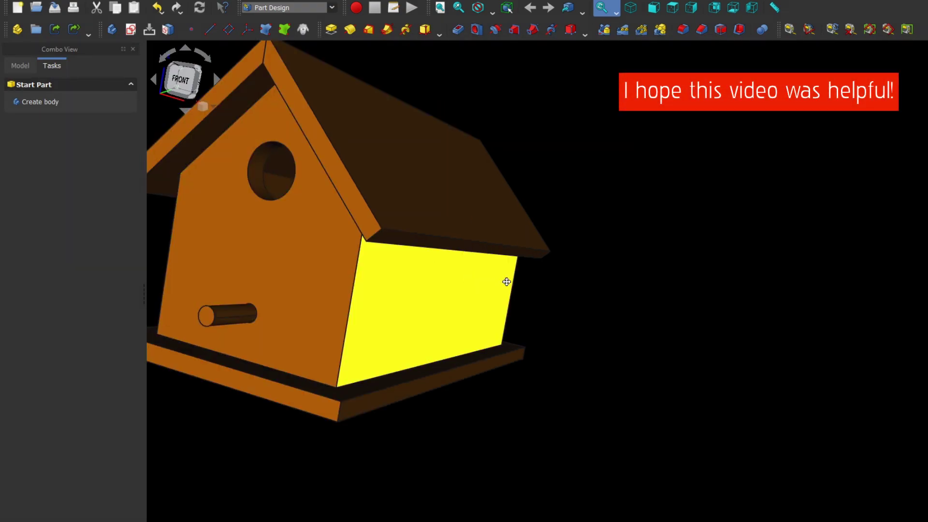
mouse_move(506, 281)
middle_mouse_down()
mouse_move(666, 276)
mouse_move(701, 292)
mouse_move(777, 383)
mouse_move(686, 405)
mouse_move(593, 372)
mouse_move(599, 171)
mouse_move(623, 170)
mouse_move(725, 230)
mouse_move(779, 288)
mouse_move(794, 321)
middle_mouse_up()
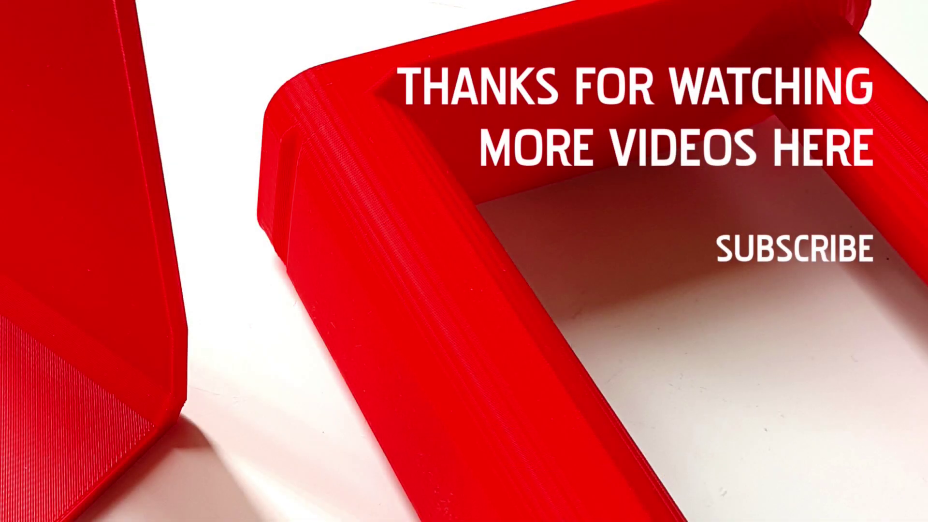